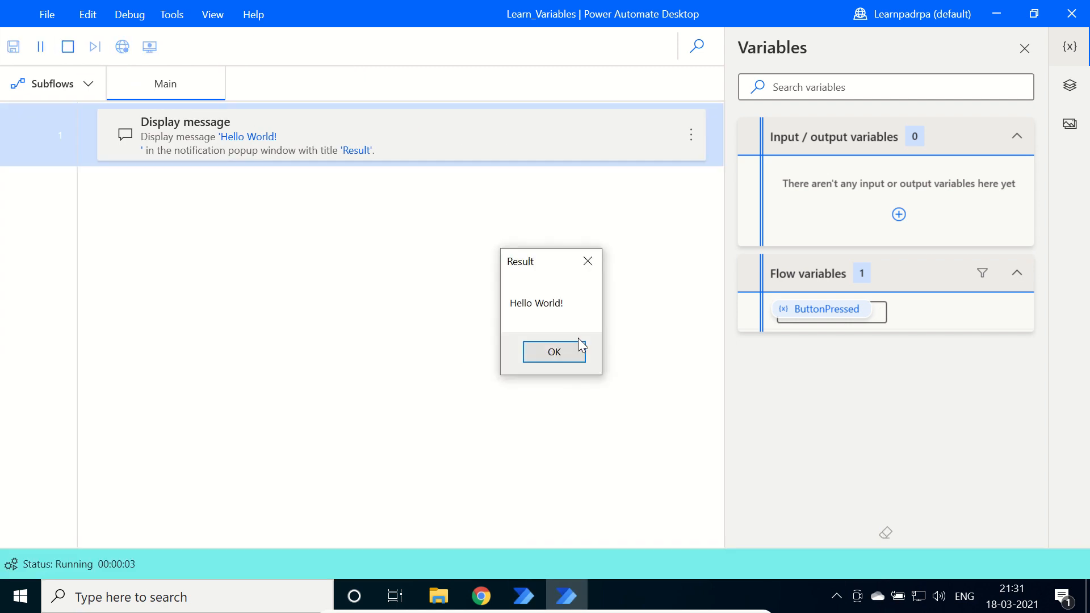
Step: Dismiss the Hello World! message box and save the Learn_Variables flow
{"action": "left_click", "coordinate": [575, 350]}
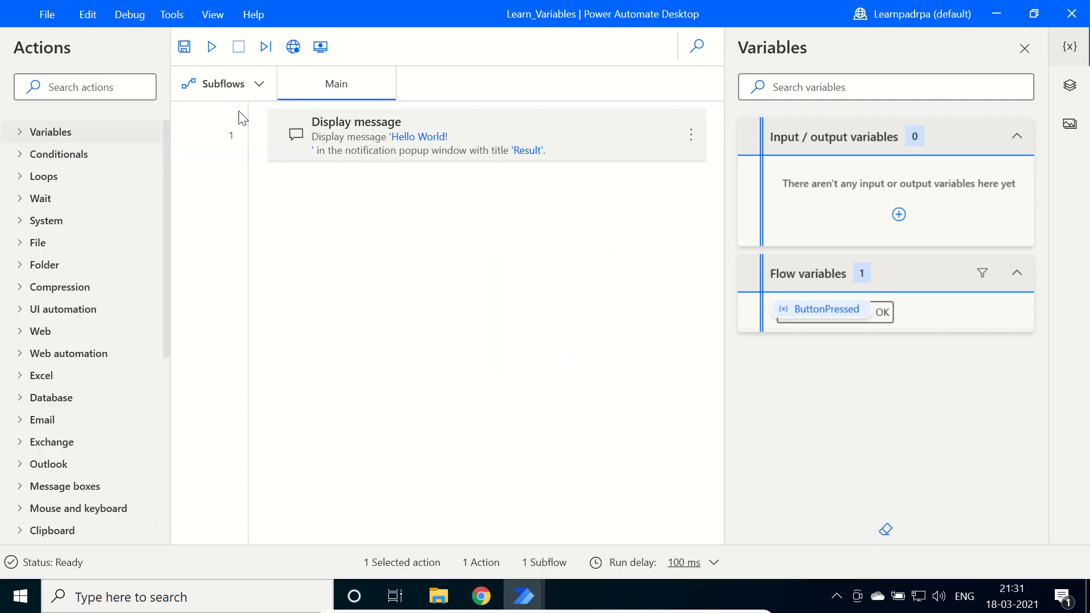
{"action": "left_click", "coordinate": [185, 46]}
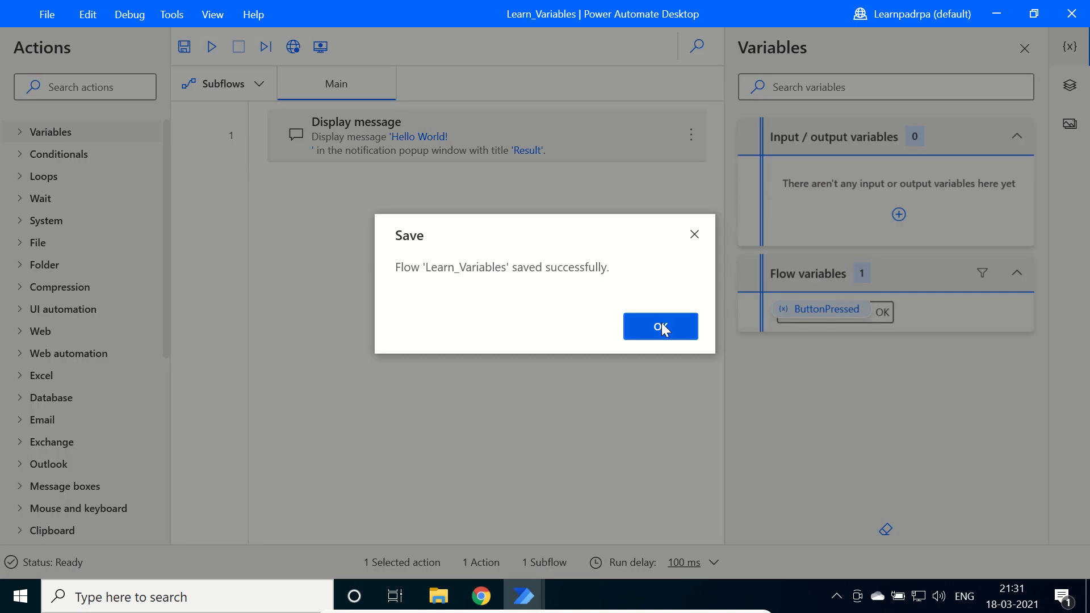
{"action": "left_click", "coordinate": [659, 326]}
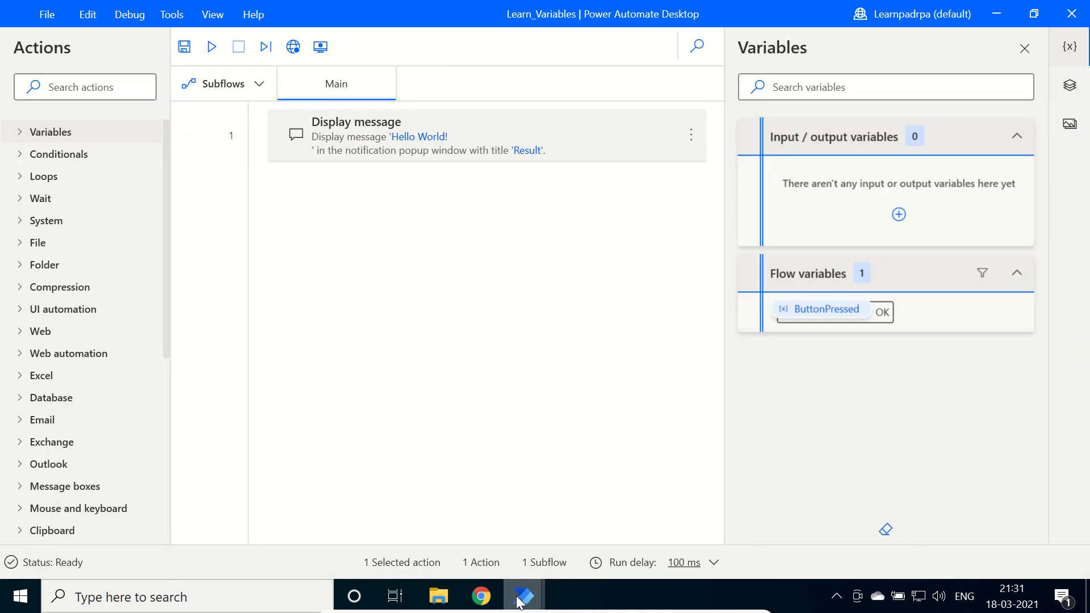
Step: View the saved flow in the Power Automate Desktop console and open flow.microsoft.com in Chrome
{"action": "mouse_move", "coordinate": [520, 602]}
{"action": "left_click", "coordinate": [448, 575]}
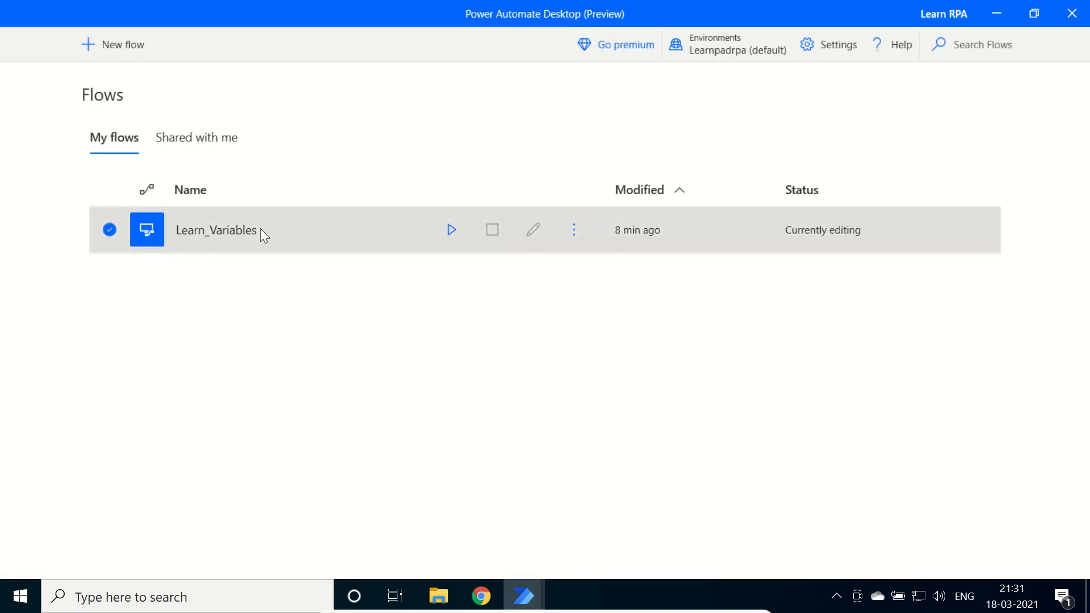
{"action": "left_click", "coordinate": [482, 596]}
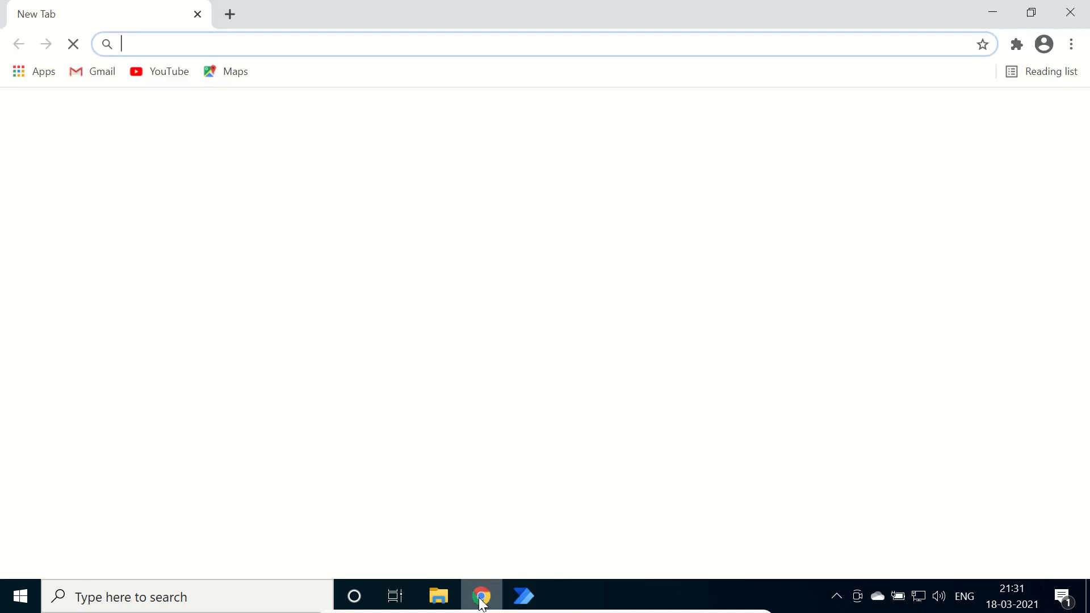
{"action": "type", "text": "f"}
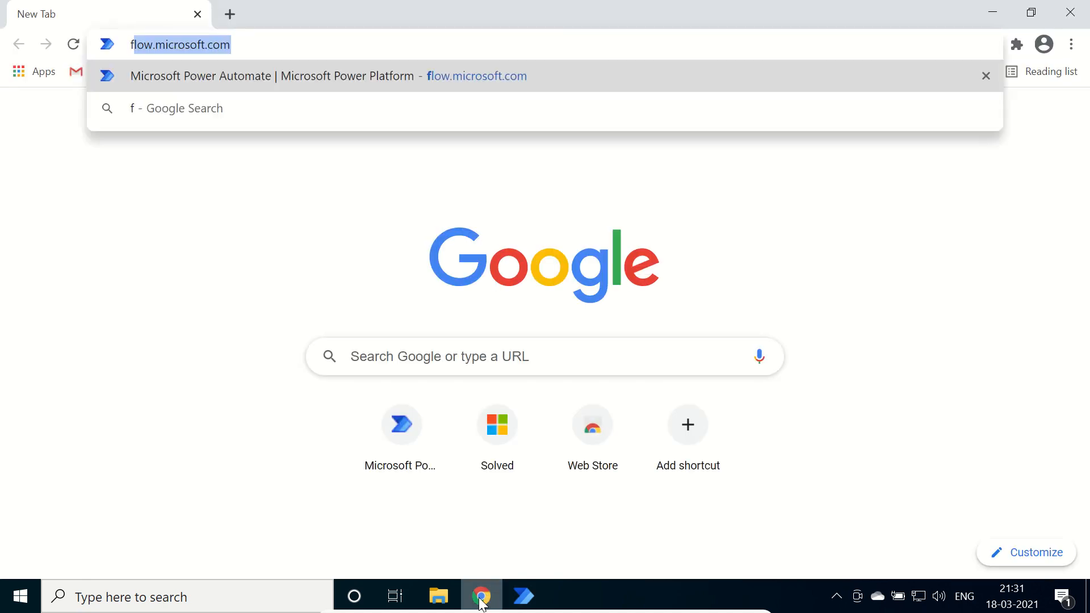
{"action": "type", "text": "low.microsoft.com"}
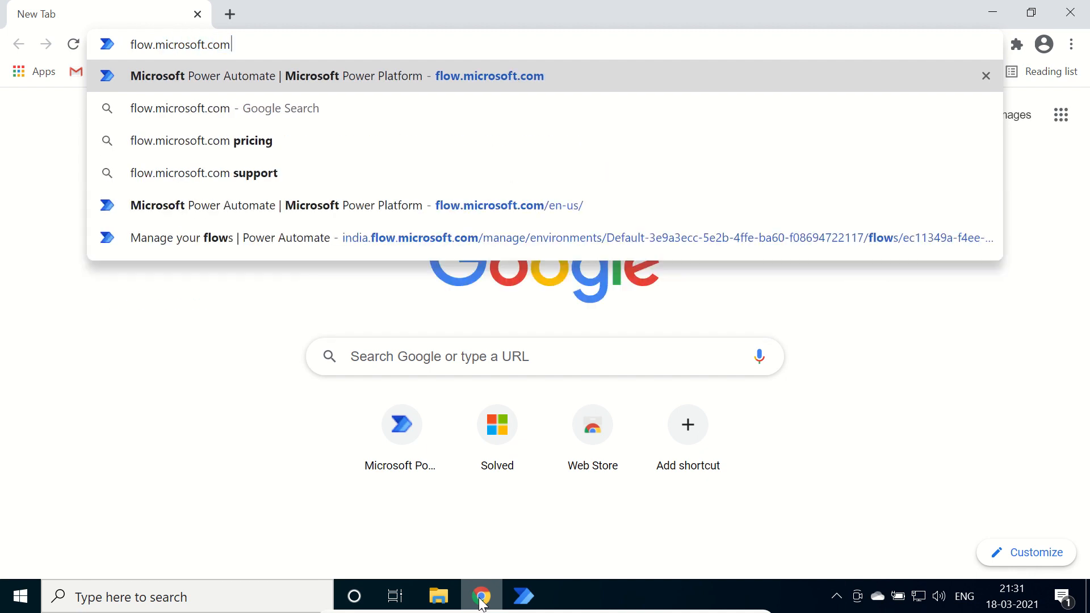
{"action": "key", "text": "Return"}
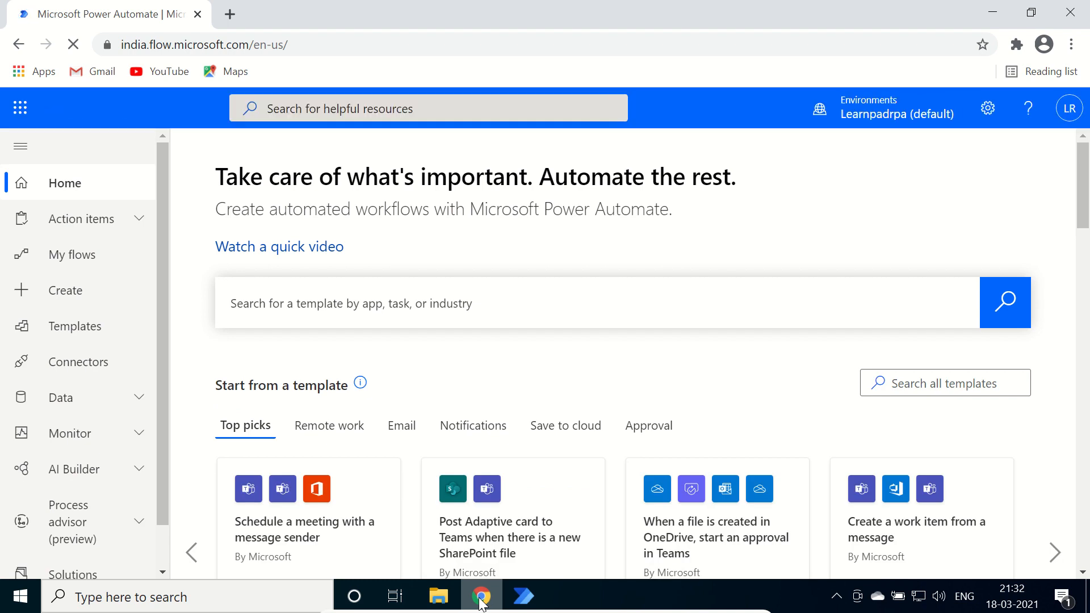
Step: Go to My flows, look through the desktop flows for Learn_Variables, and return to the cloud flows list
{"action": "left_click", "coordinate": [69, 256]}
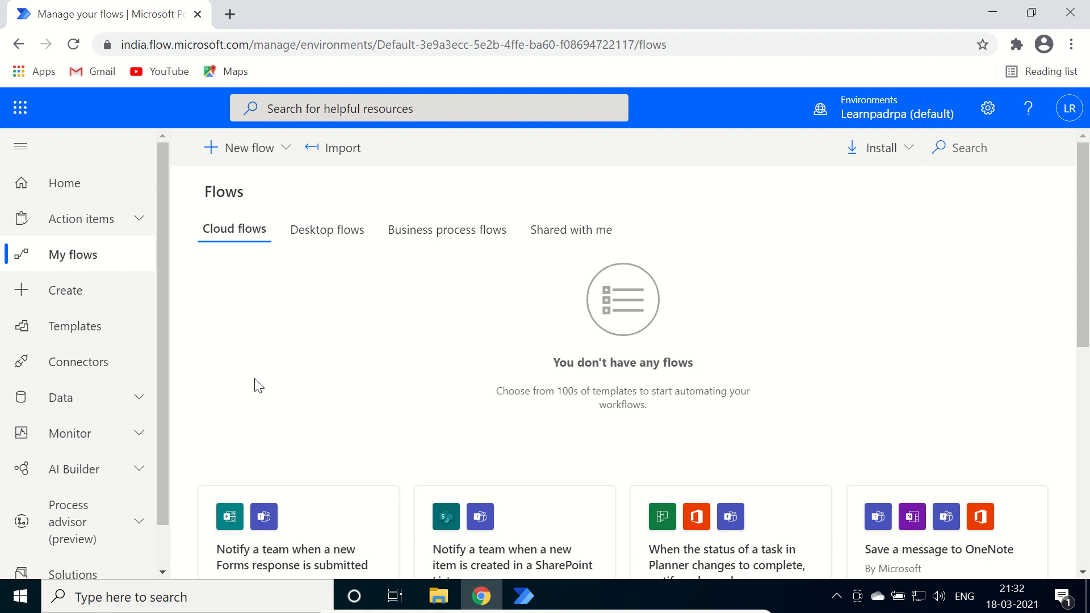
{"action": "left_click", "coordinate": [331, 234]}
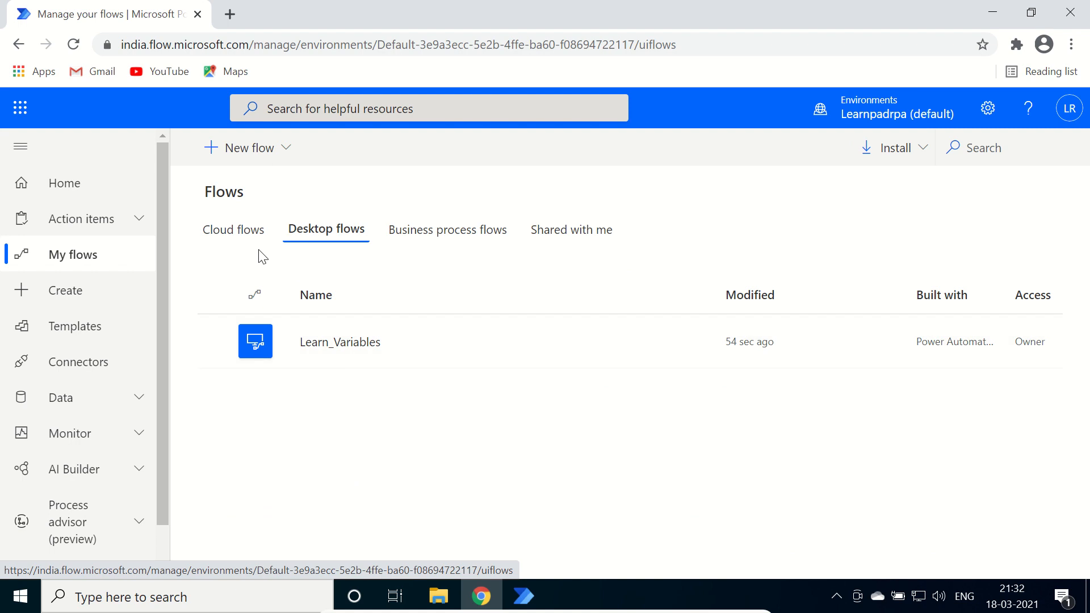
{"action": "left_click", "coordinate": [229, 233]}
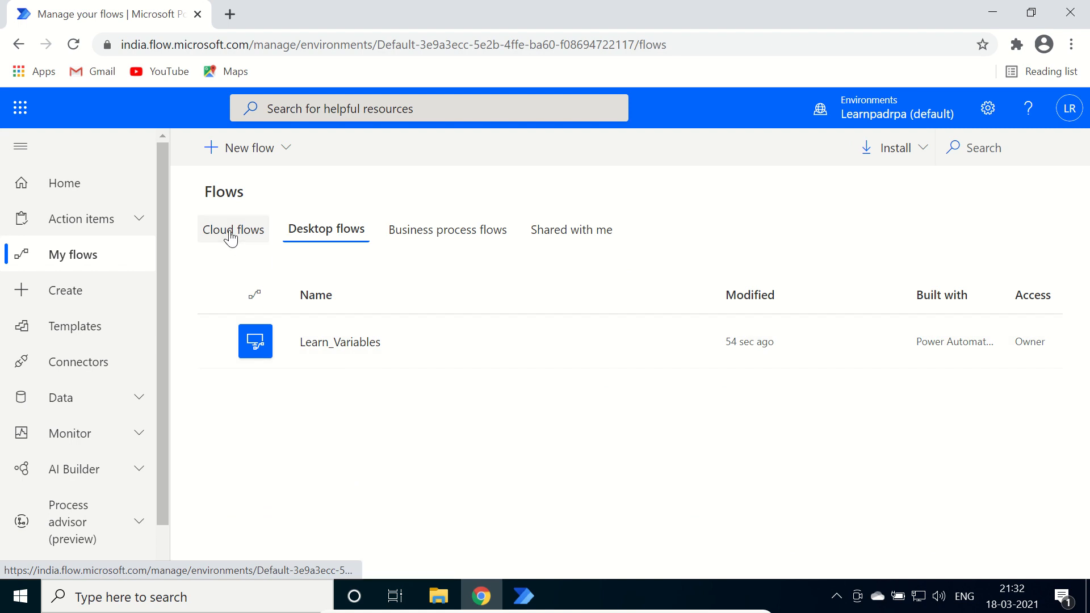
Step: Start a new scheduled cloud flow and name it ScheduledFlow_LearnVariables
{"action": "left_click", "coordinate": [253, 155]}
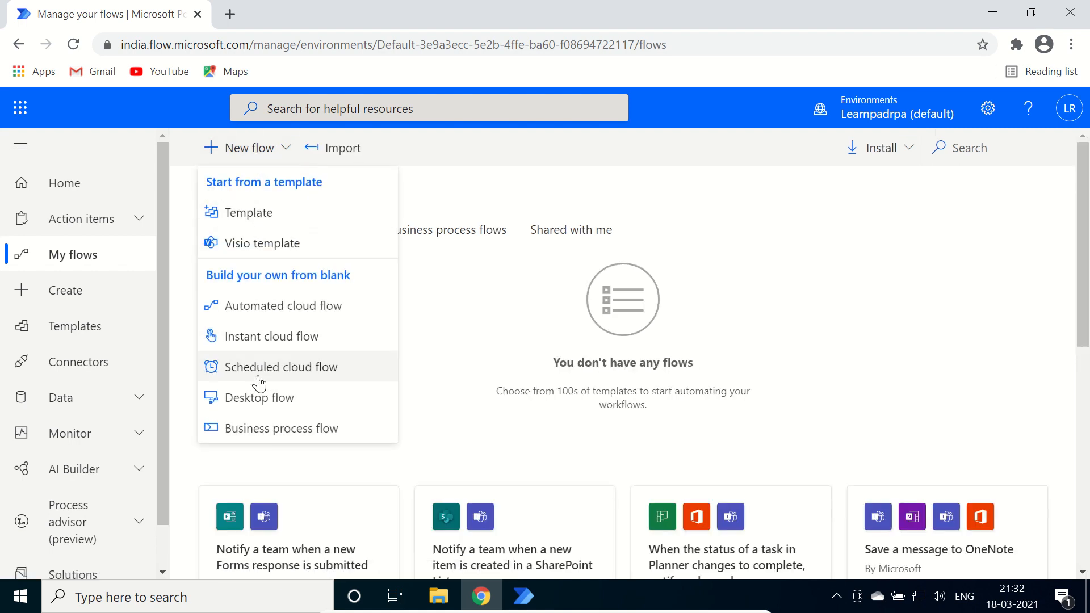
{"action": "left_click", "coordinate": [318, 368]}
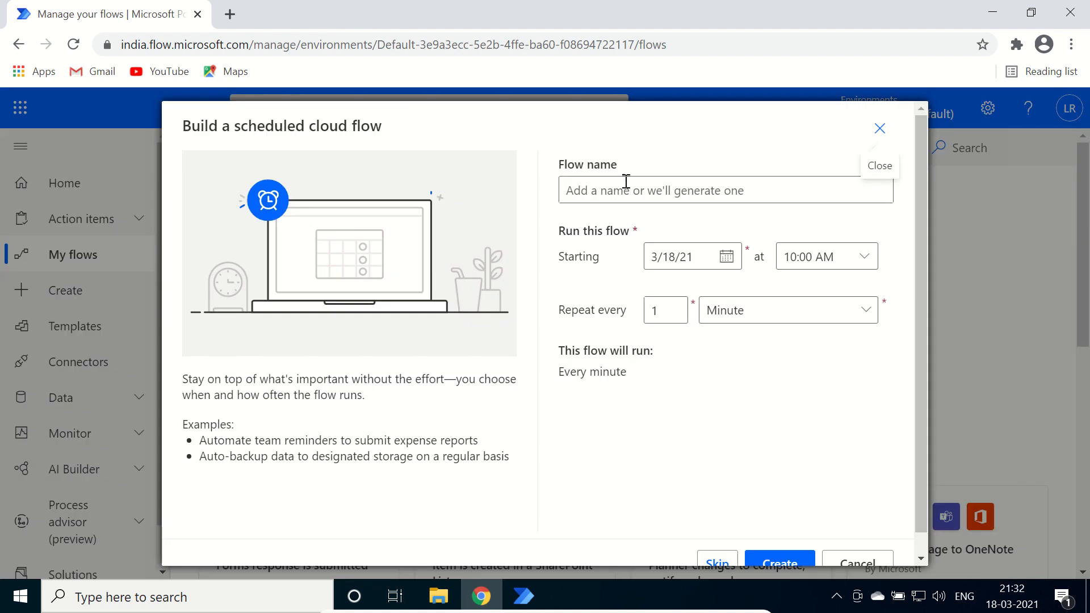
{"action": "left_click", "coordinate": [630, 189]}
{"action": "type", "text": "ScheduledFlow_"}
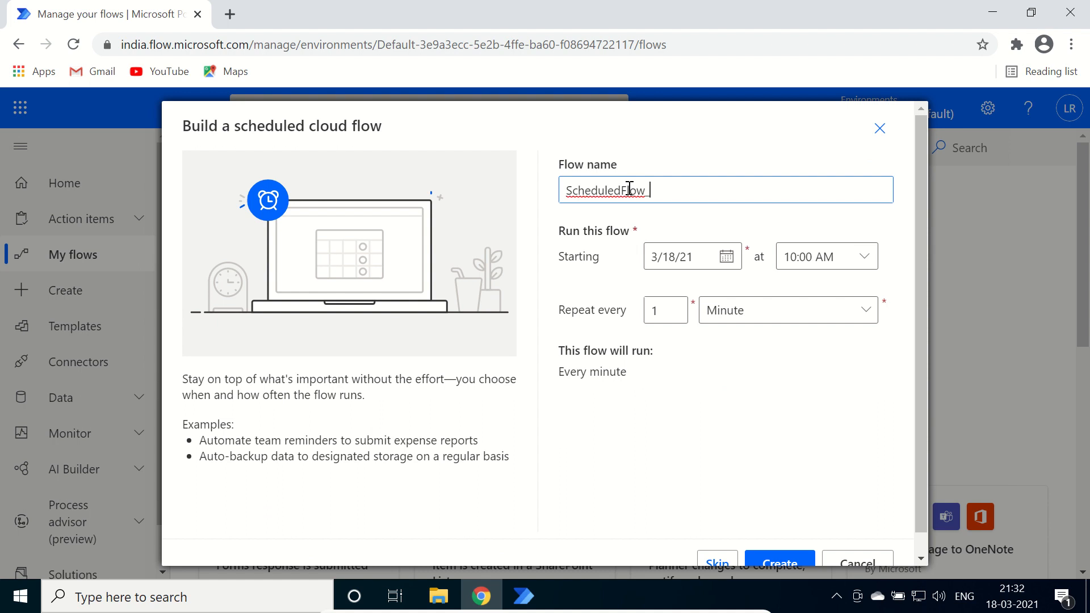
{"action": "type", "text": "LearnVariables"}
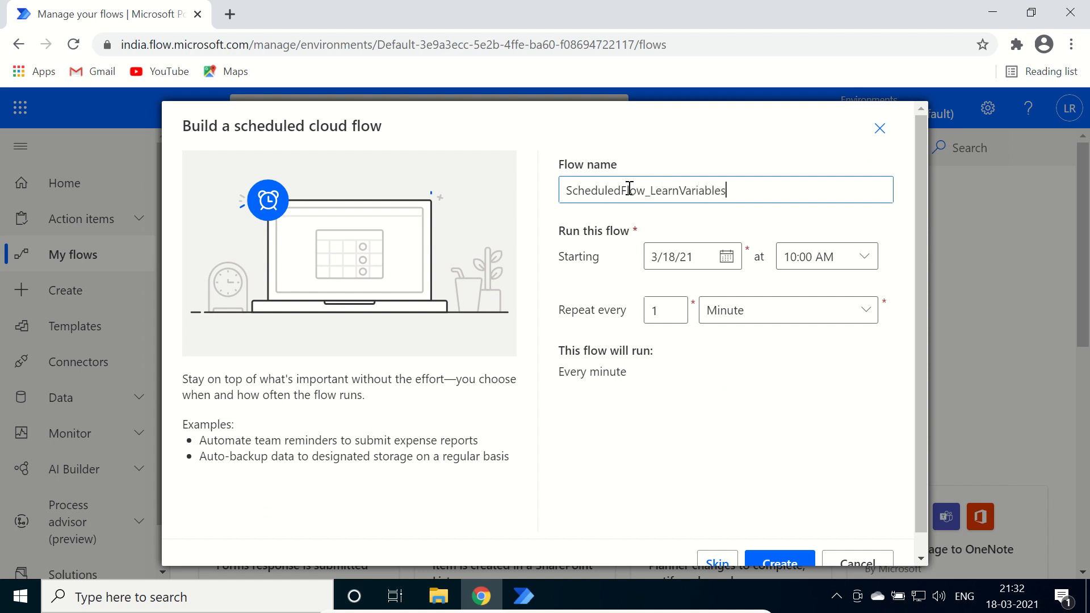
Step: Schedule the flow to start 3/22/21 at 08:00 AM, repeating every 1 day, and create it
{"action": "left_click", "coordinate": [726, 259]}
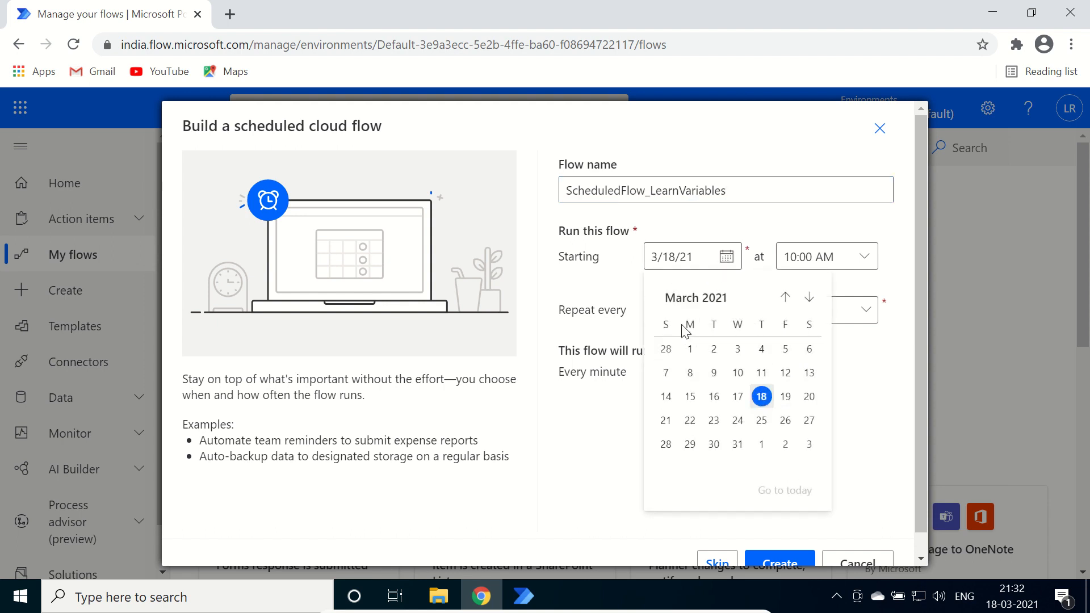
{"action": "left_click", "coordinate": [691, 423]}
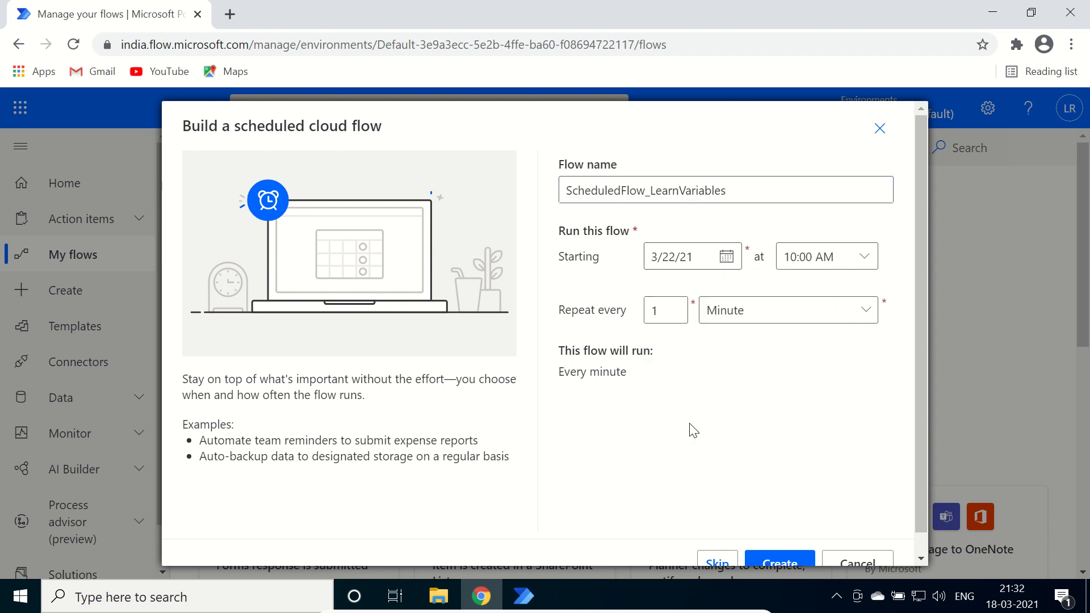
{"action": "left_click", "coordinate": [865, 259]}
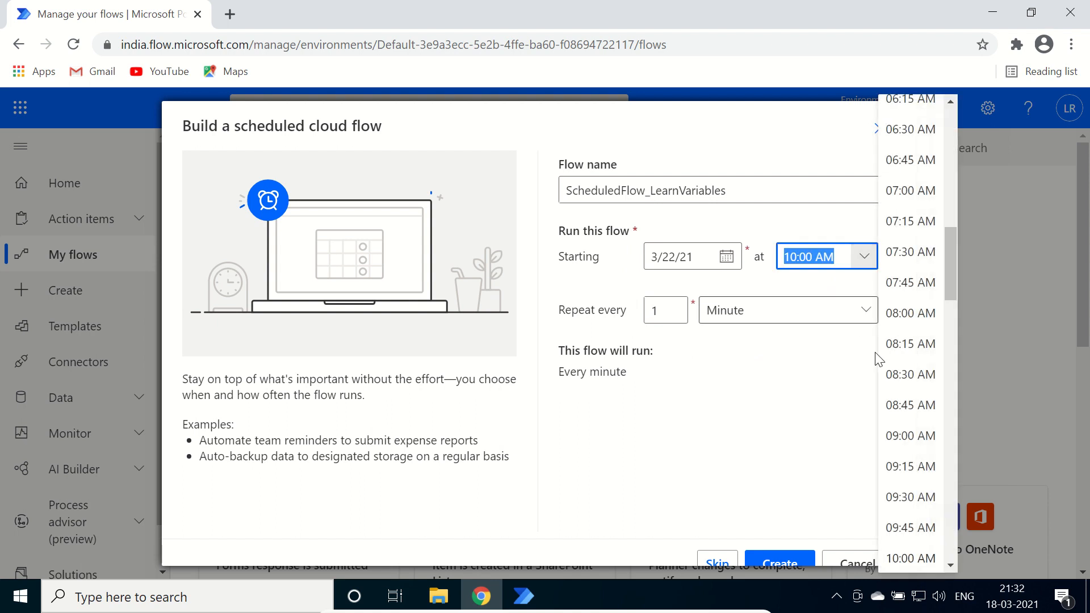
{"action": "scroll", "coordinate": [919, 273], "scroll_direction": "up", "scroll_amount": 3}
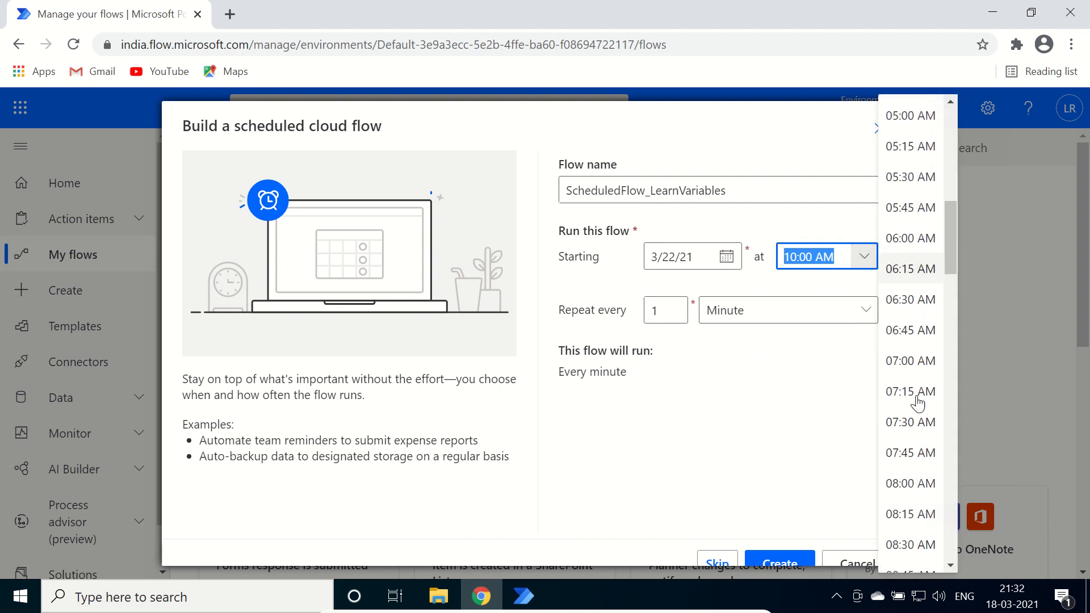
{"action": "left_click", "coordinate": [911, 483]}
{"action": "left_click", "coordinate": [778, 321]}
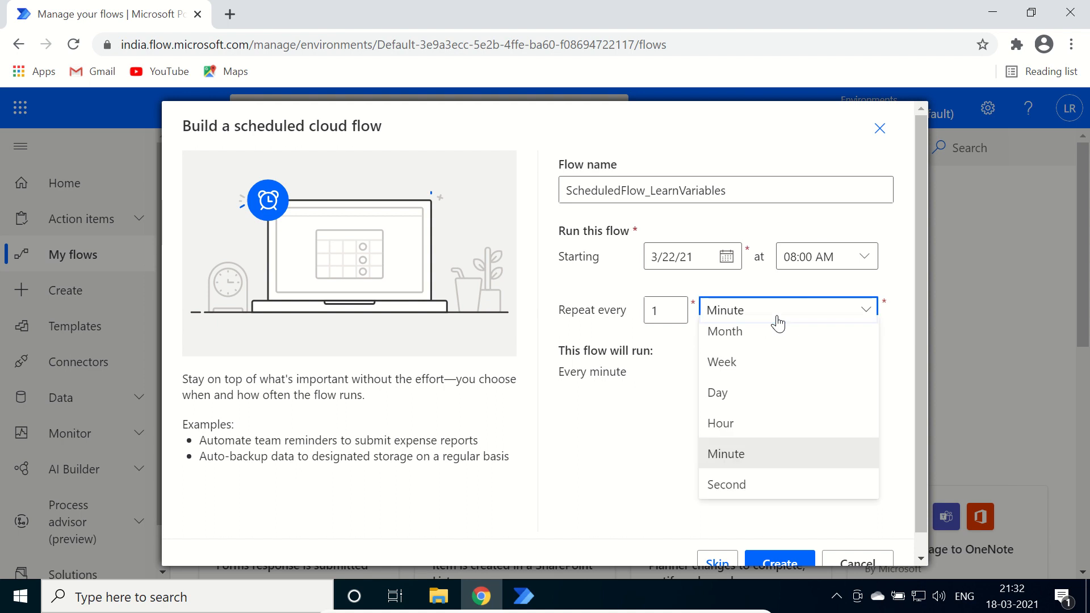
{"action": "left_click", "coordinate": [723, 402]}
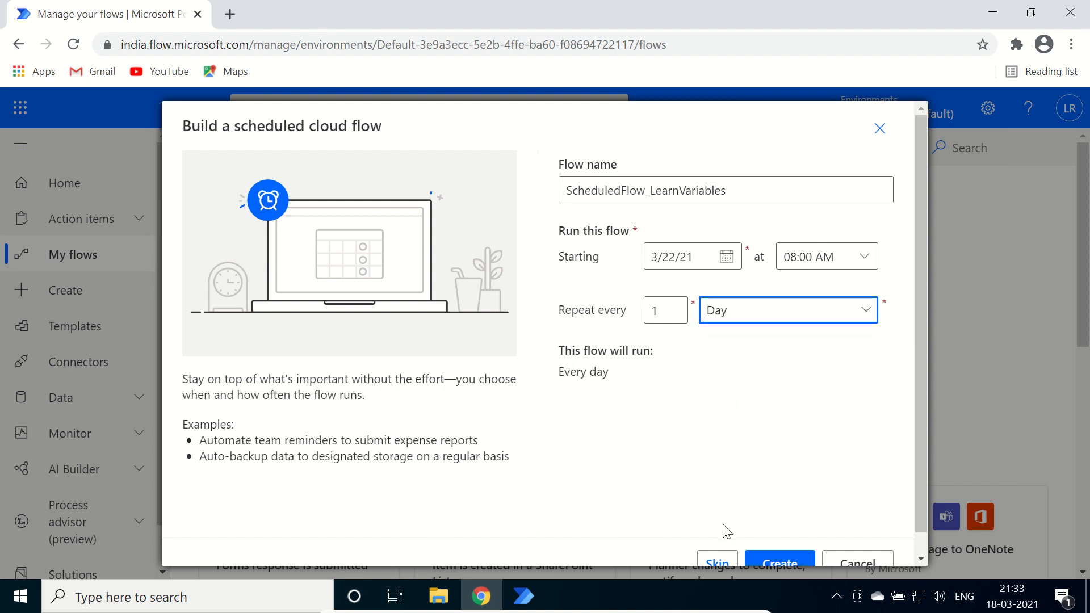
{"action": "left_click", "coordinate": [779, 562]}
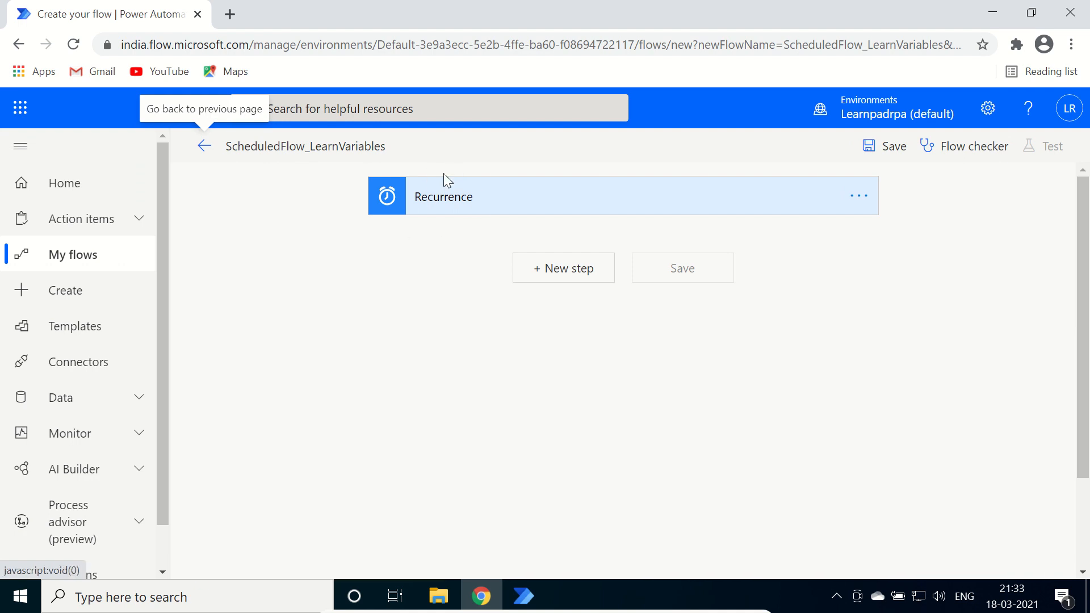
Step: Add a step after Recurrence using the Desktop flows action Run a flow built with Power Automate Desktop
{"action": "left_click", "coordinate": [565, 272]}
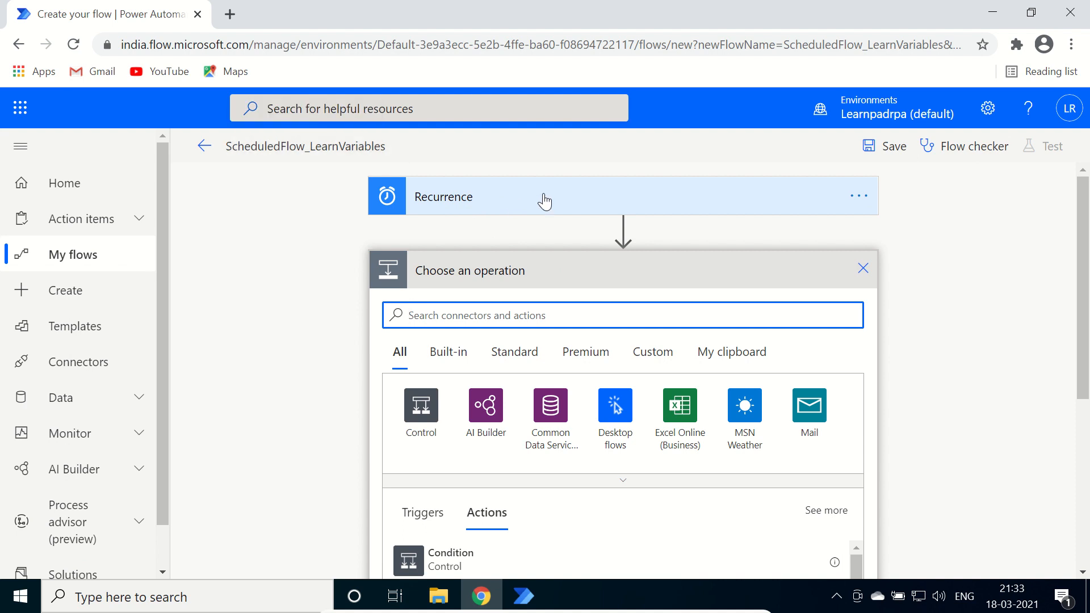
{"action": "left_click", "coordinate": [621, 277]}
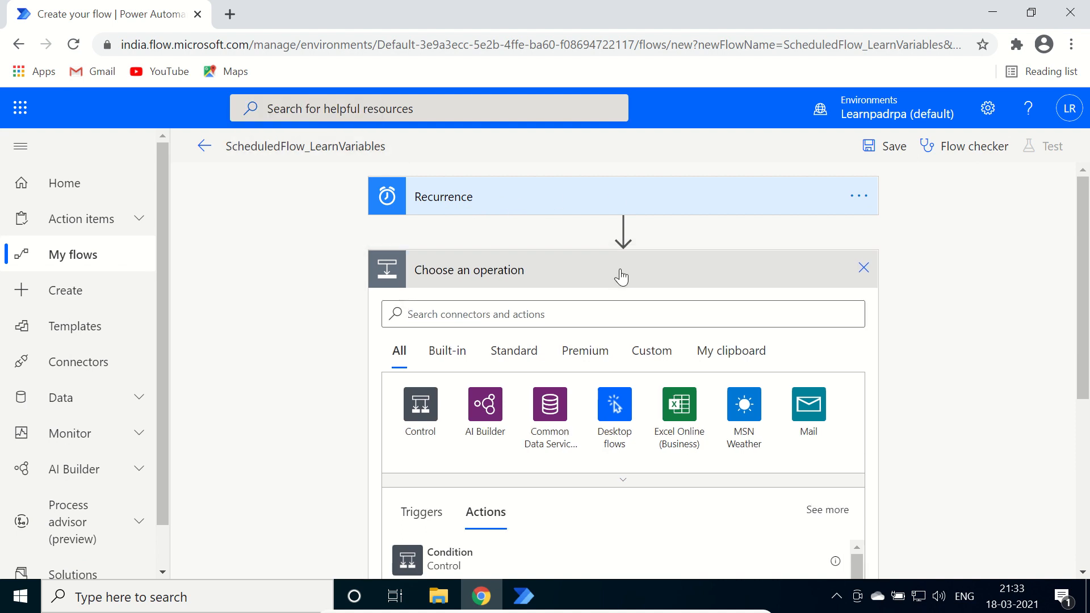
{"action": "left_click", "coordinate": [535, 312]}
{"action": "left_click", "coordinate": [626, 412]}
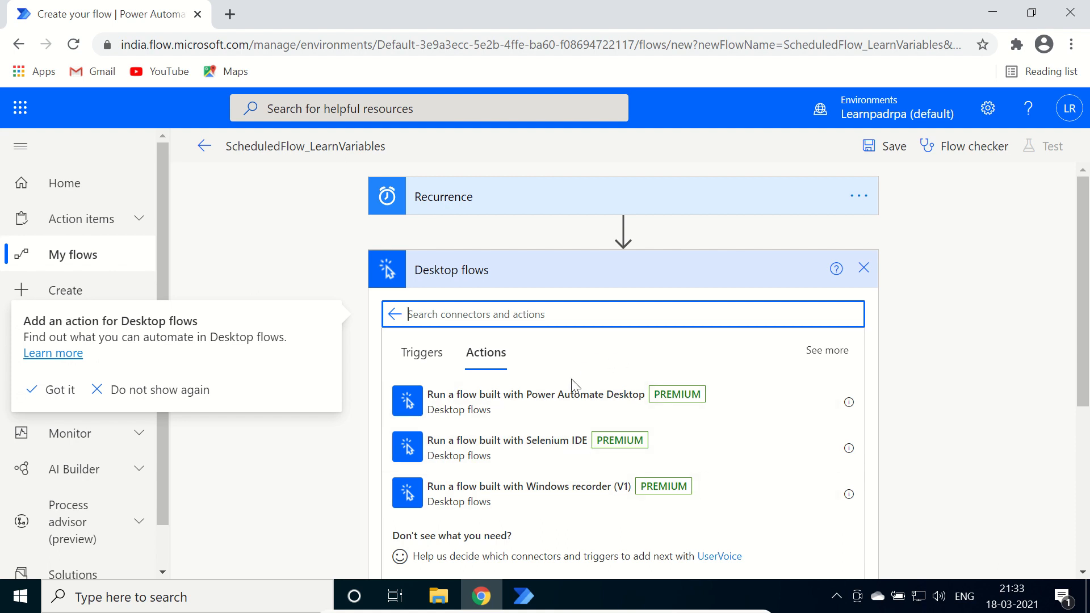
{"action": "left_click", "coordinate": [547, 413]}
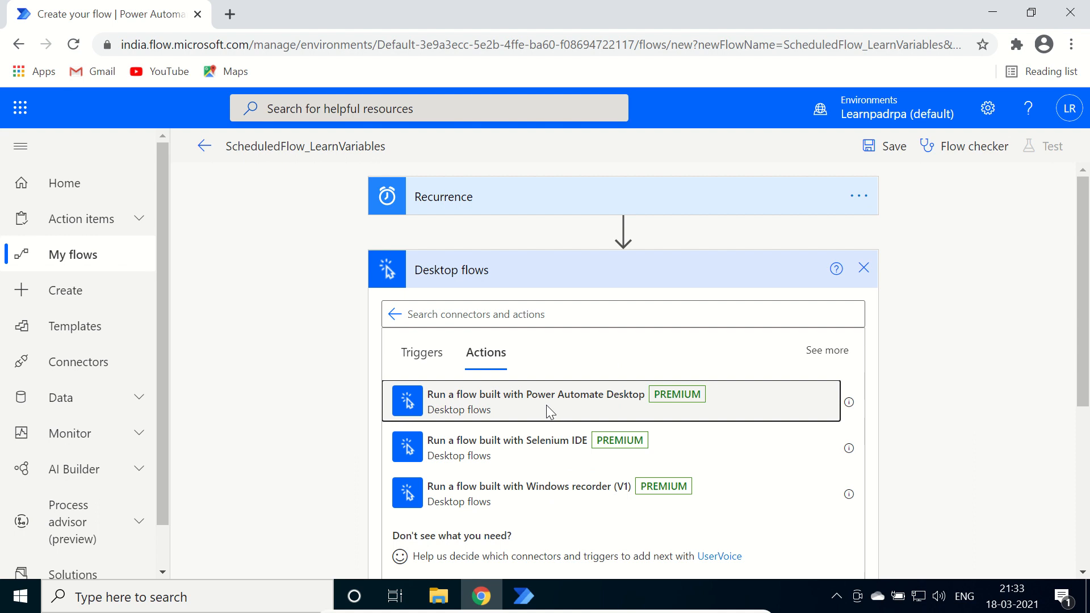
{"action": "left_click", "coordinate": [547, 413]}
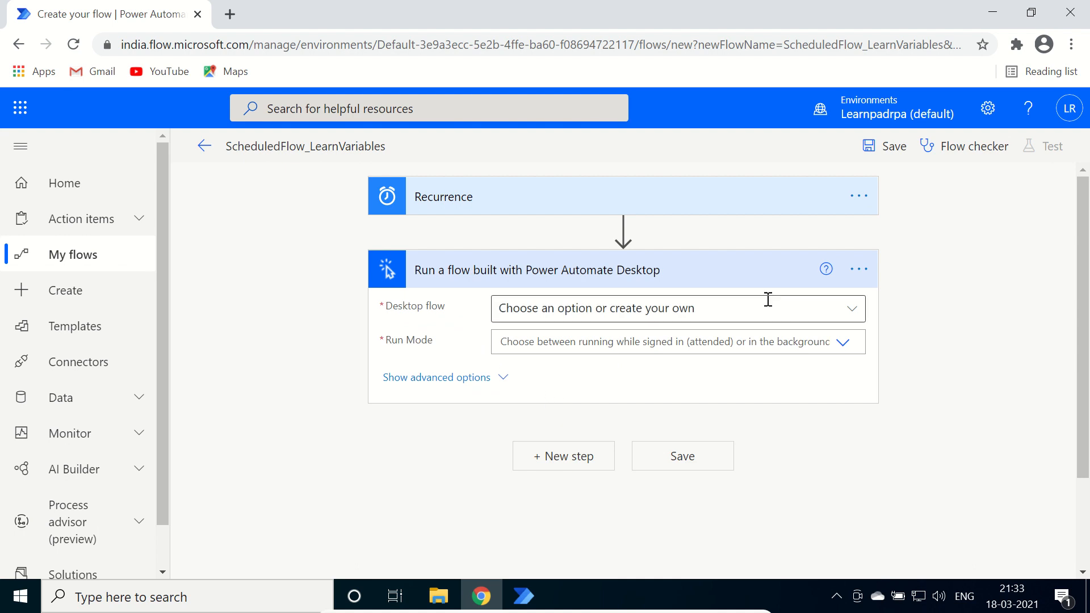
Step: Choose the Learn_Variables desktop flow, set its run mode to Attended, and expand the action's advanced options
{"action": "left_click", "coordinate": [853, 310]}
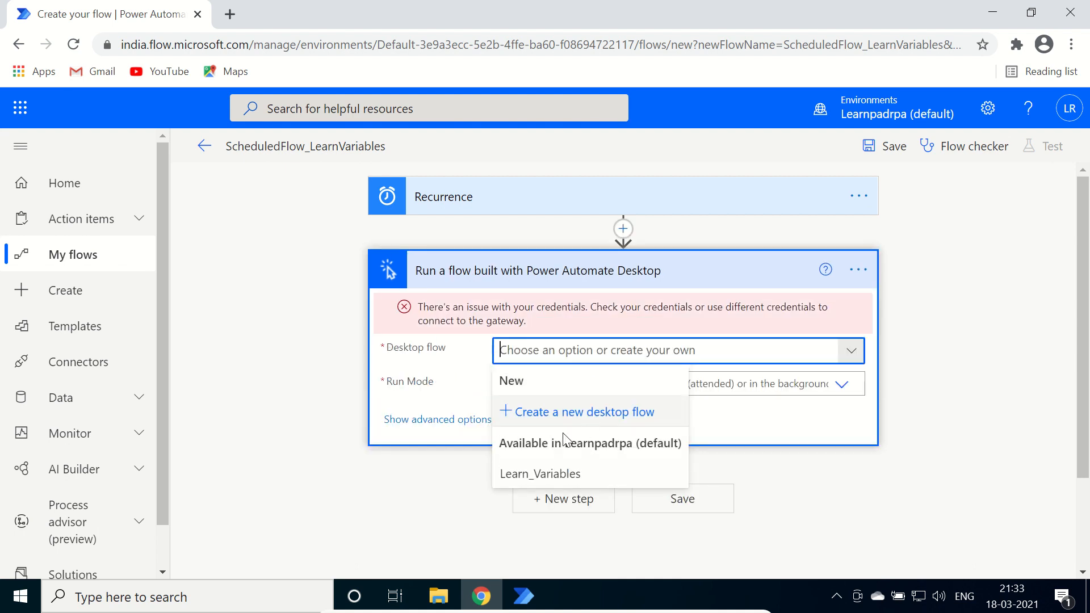
{"action": "left_click", "coordinate": [545, 477]}
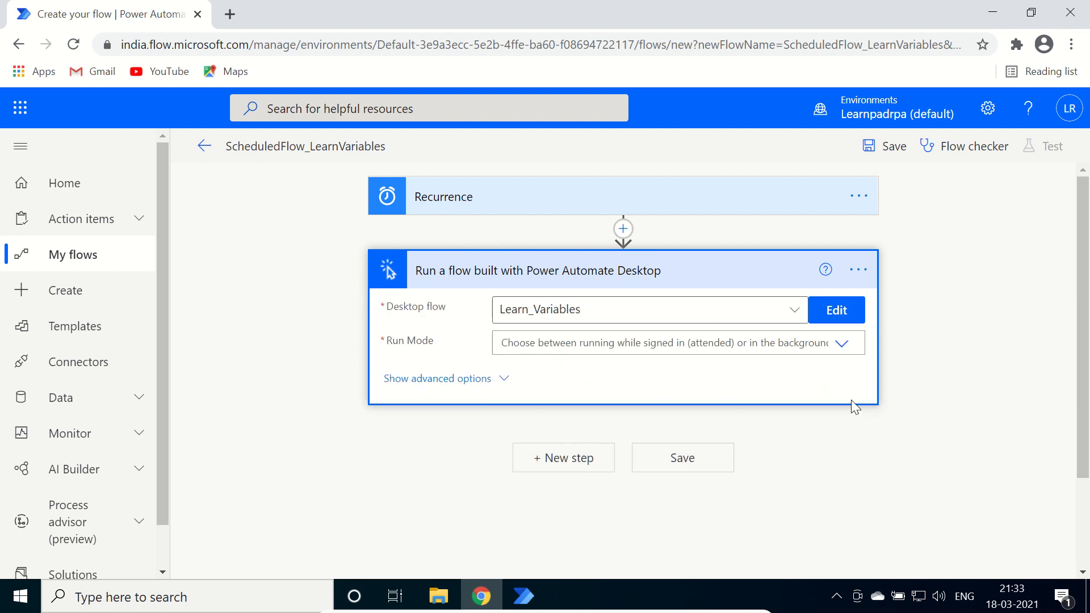
{"action": "left_click", "coordinate": [844, 344]}
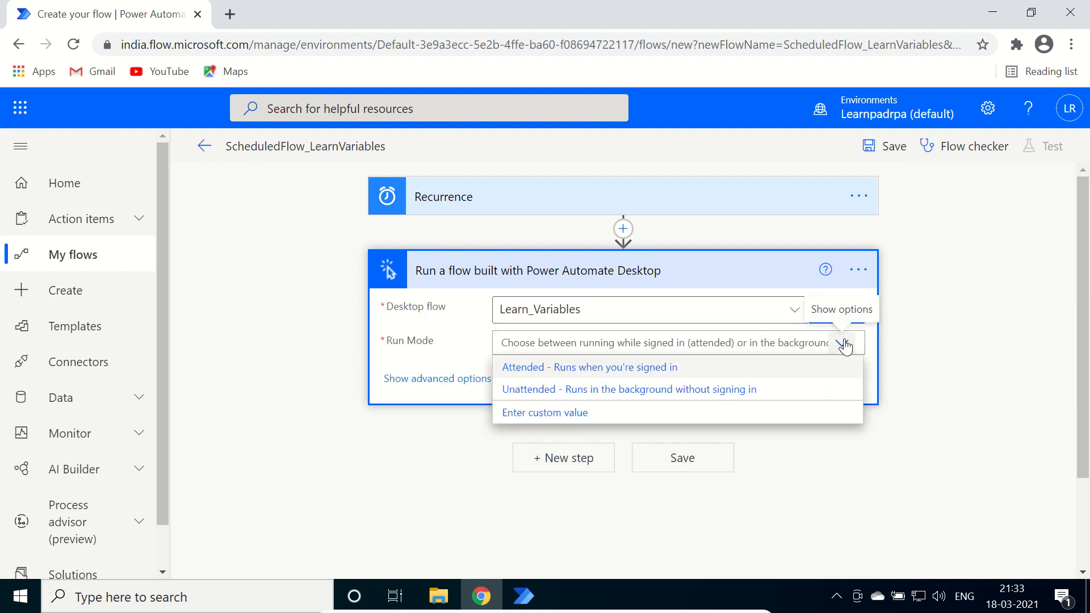
{"action": "left_click", "coordinate": [536, 375]}
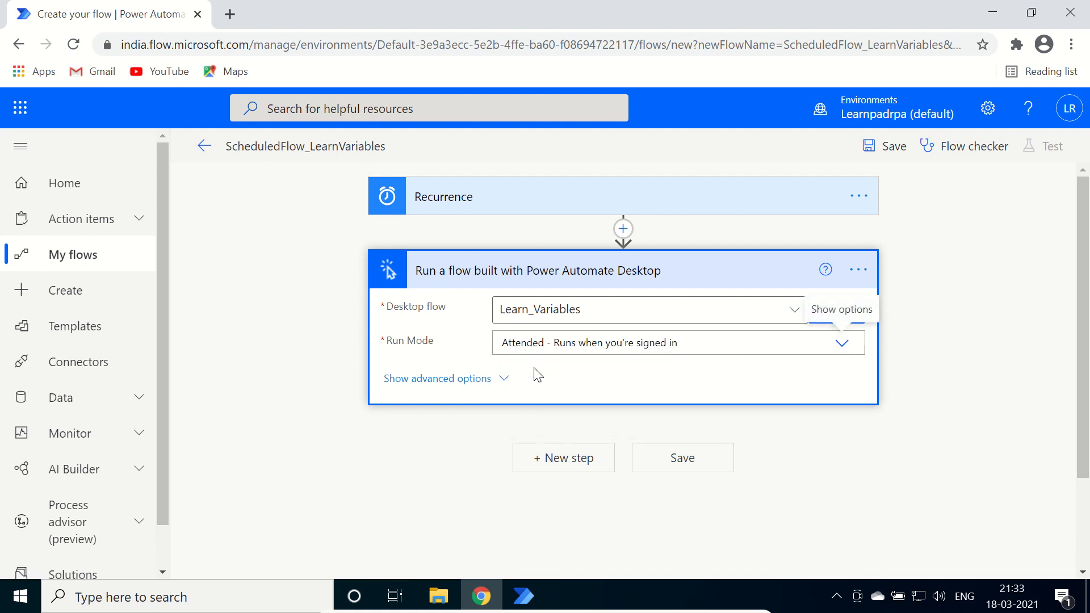
{"action": "left_click", "coordinate": [504, 380]}
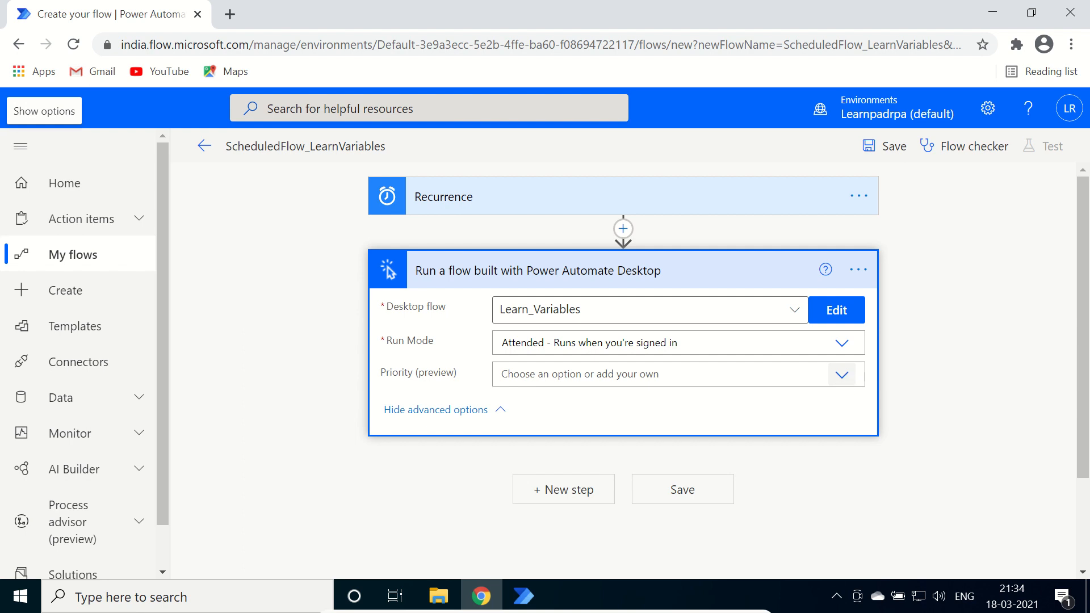
Step: Switch the desktop flow action from the invalid connection to the other DESKTOP-TLUVDGN1 connection and check the selection
{"action": "left_click", "coordinate": [859, 277]}
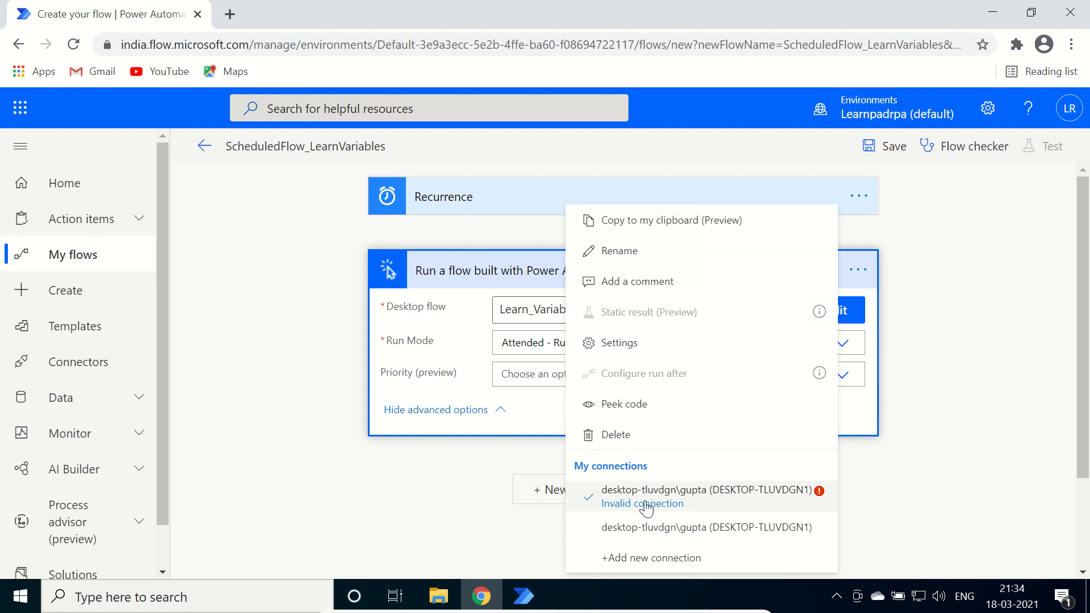
{"action": "left_click", "coordinate": [742, 528]}
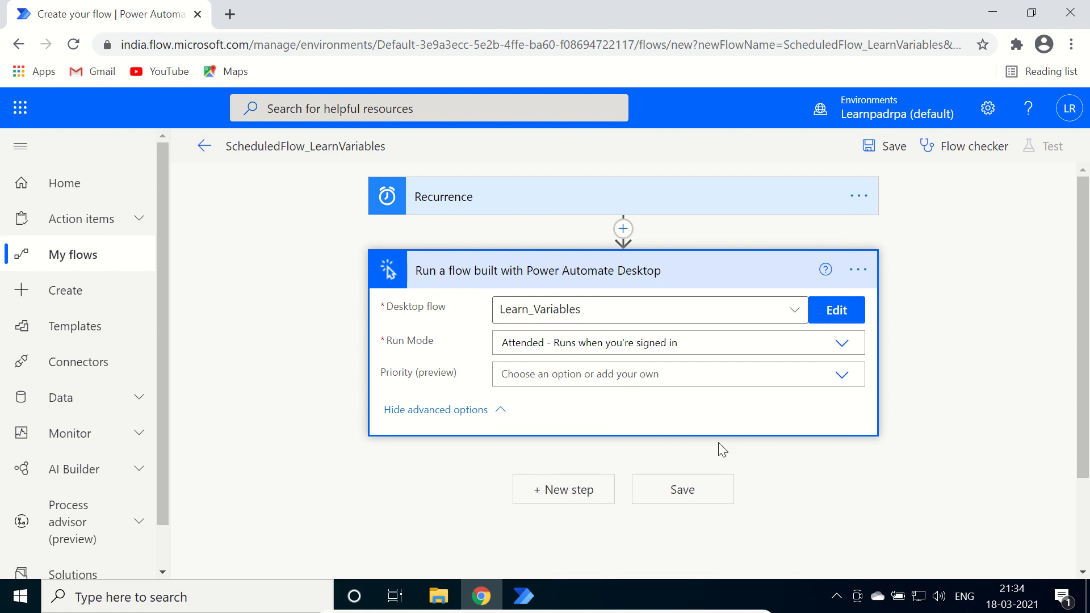
{"action": "left_click", "coordinate": [860, 272]}
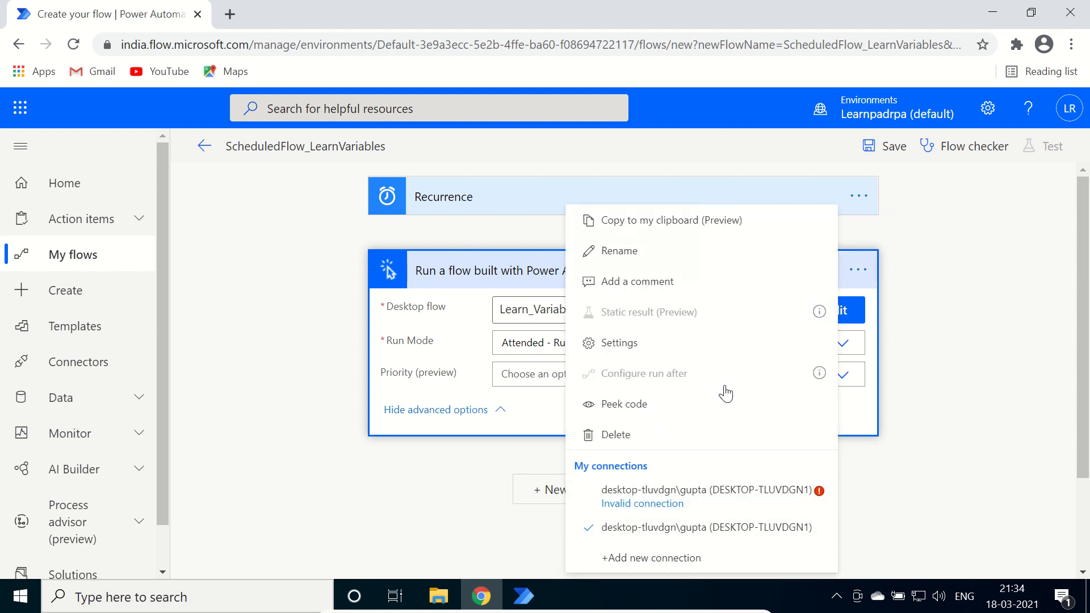
Step: Start adding a new Desktop flows connection and choose the DESKTOP-TLUVDGN1 gateway for it
{"action": "left_click", "coordinate": [640, 559]}
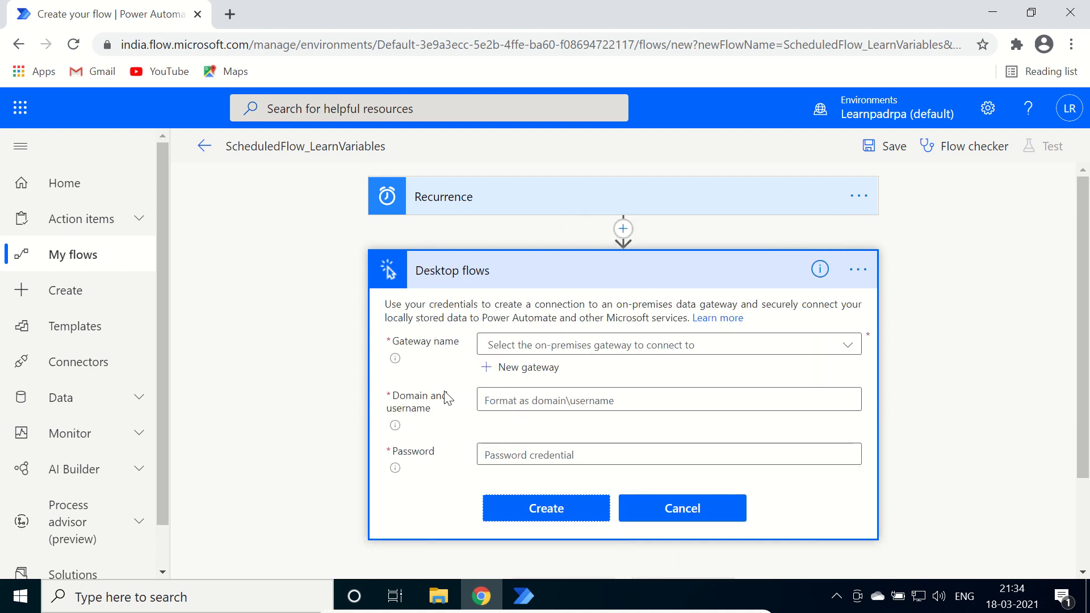
{"action": "left_click", "coordinate": [849, 346]}
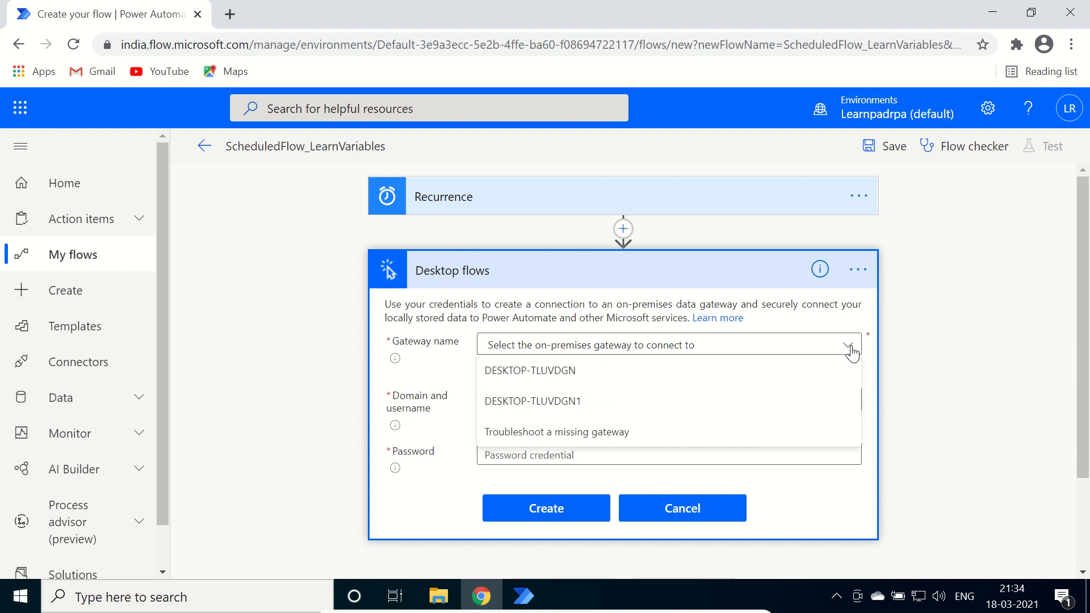
{"action": "left_click", "coordinate": [601, 401]}
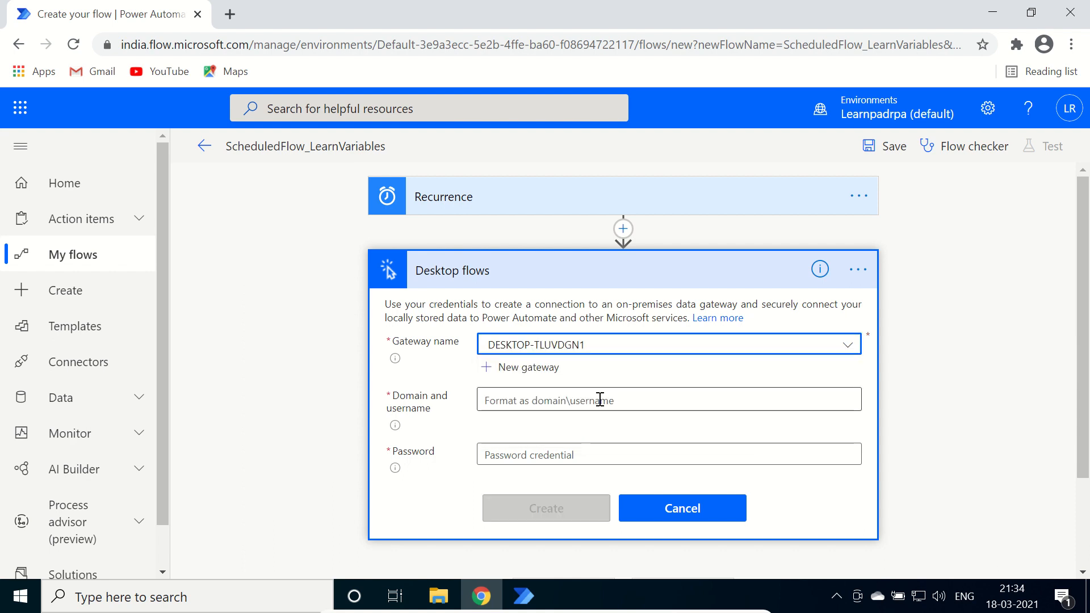
{"action": "left_click", "coordinate": [652, 401]}
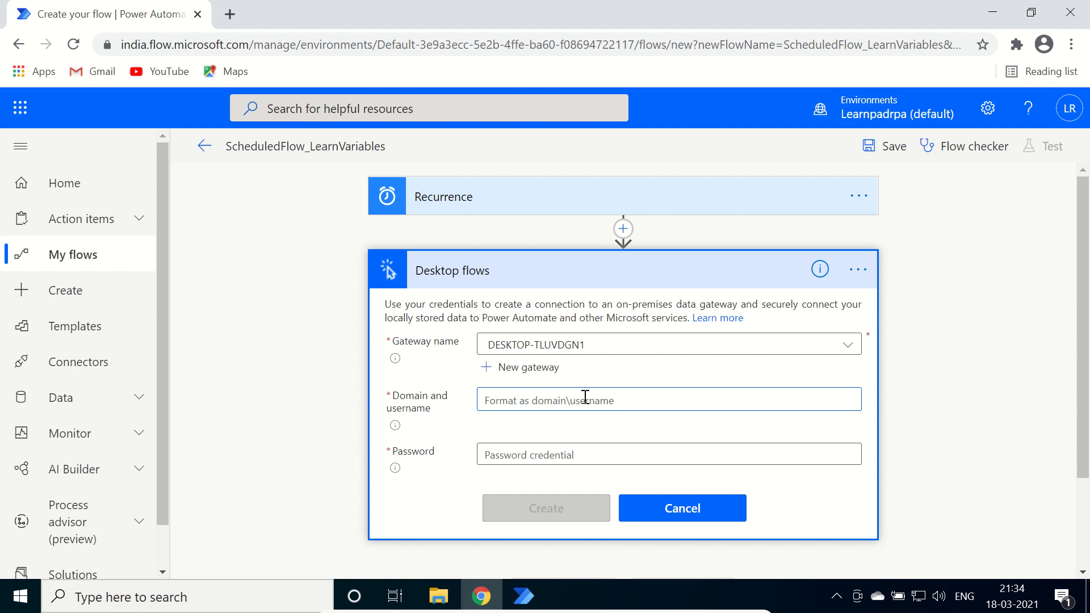
Step: Look up the domain and username by running whoami in Command Prompt, and cancel the new connection
{"action": "key", "text": "super+r"}
{"action": "type", "text": "cmd"}
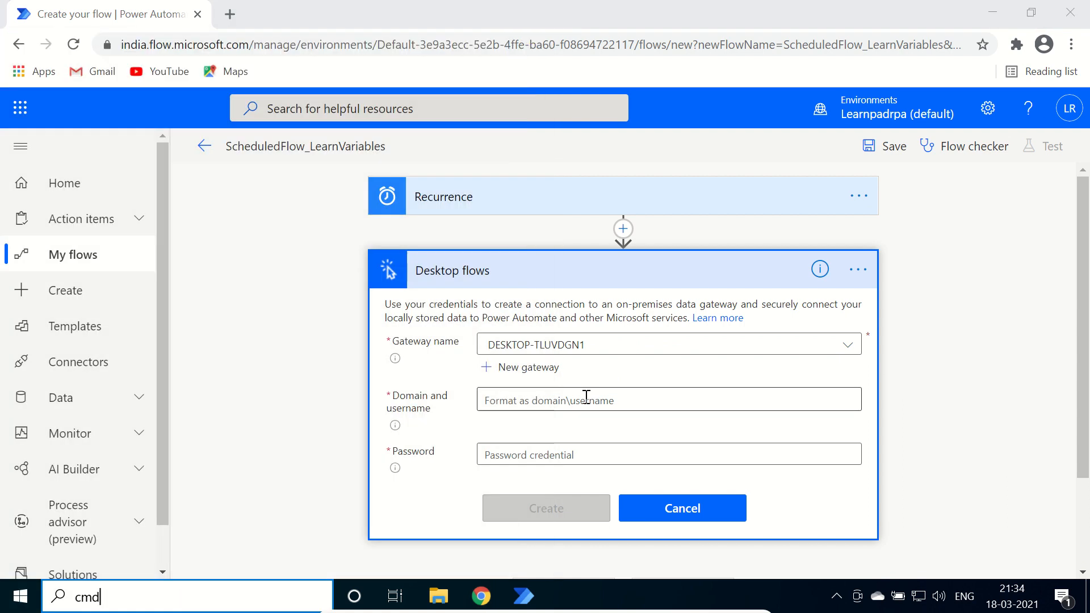
{"action": "key", "text": "Escape"}
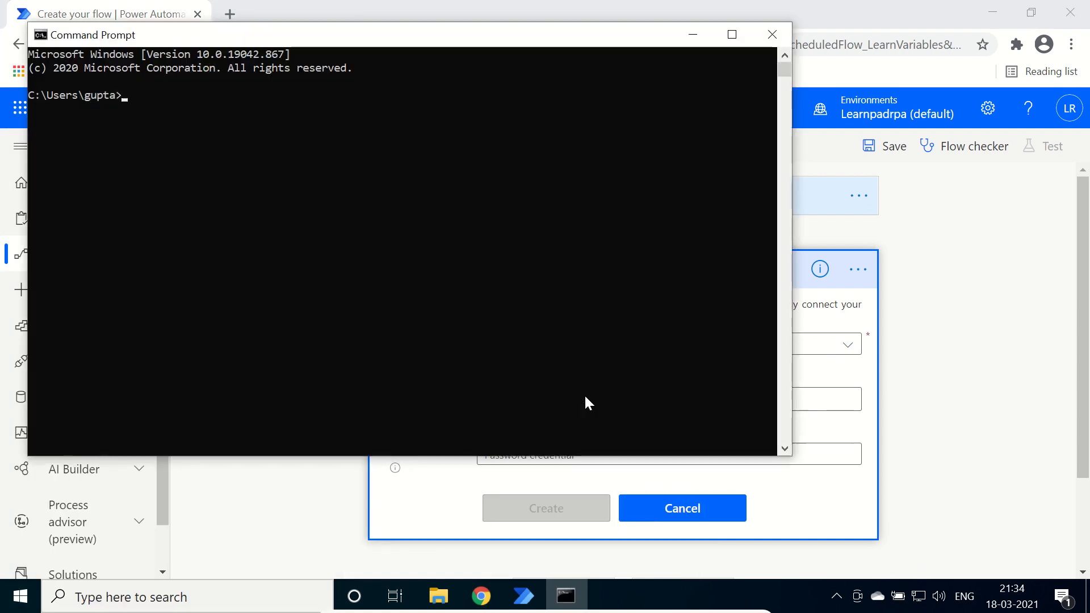
{"action": "type", "text": "whoa"}
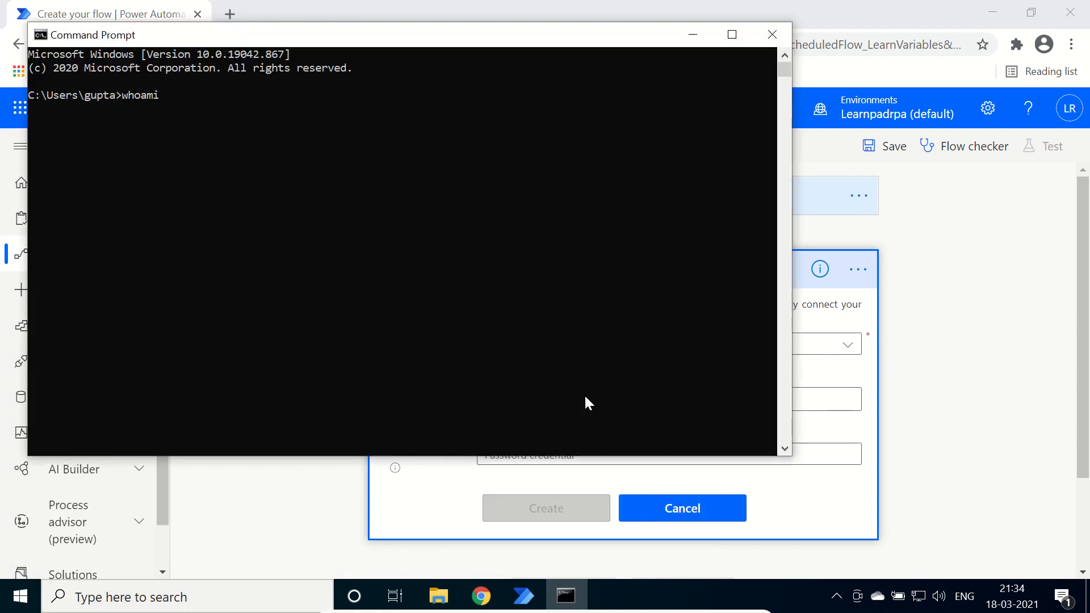
{"action": "type", "text": "mi"}
{"action": "key", "text": "Return"}
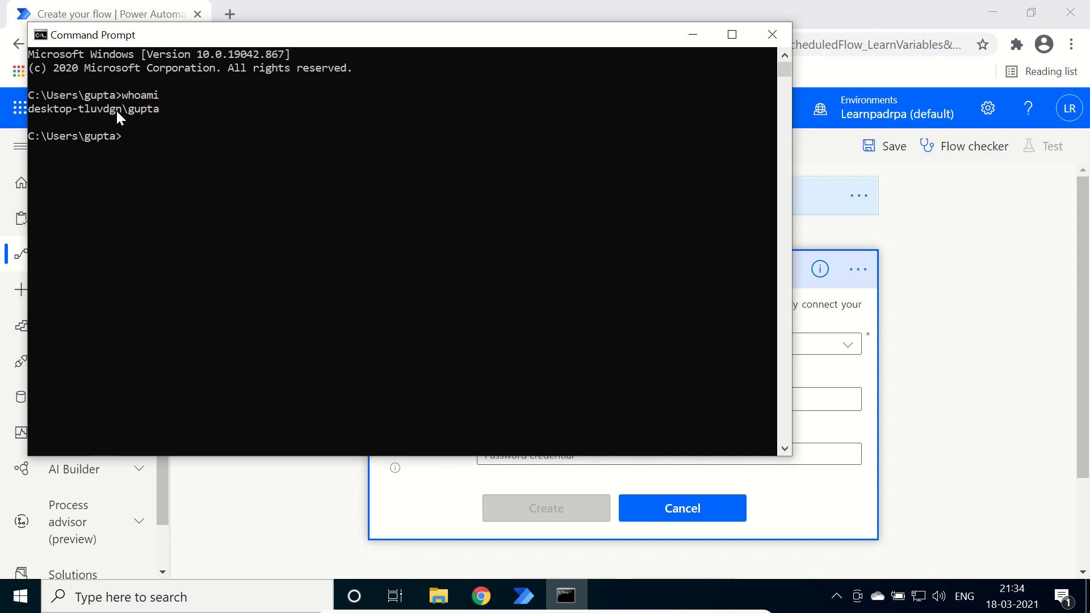
{"action": "left_click", "coordinate": [772, 34]}
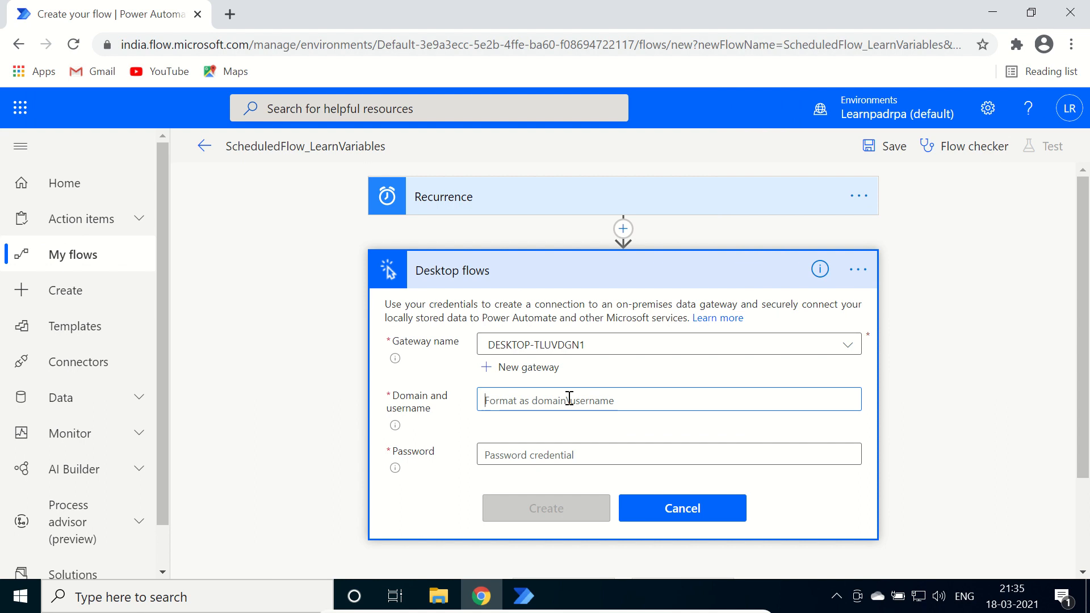
{"action": "left_click", "coordinate": [491, 459]}
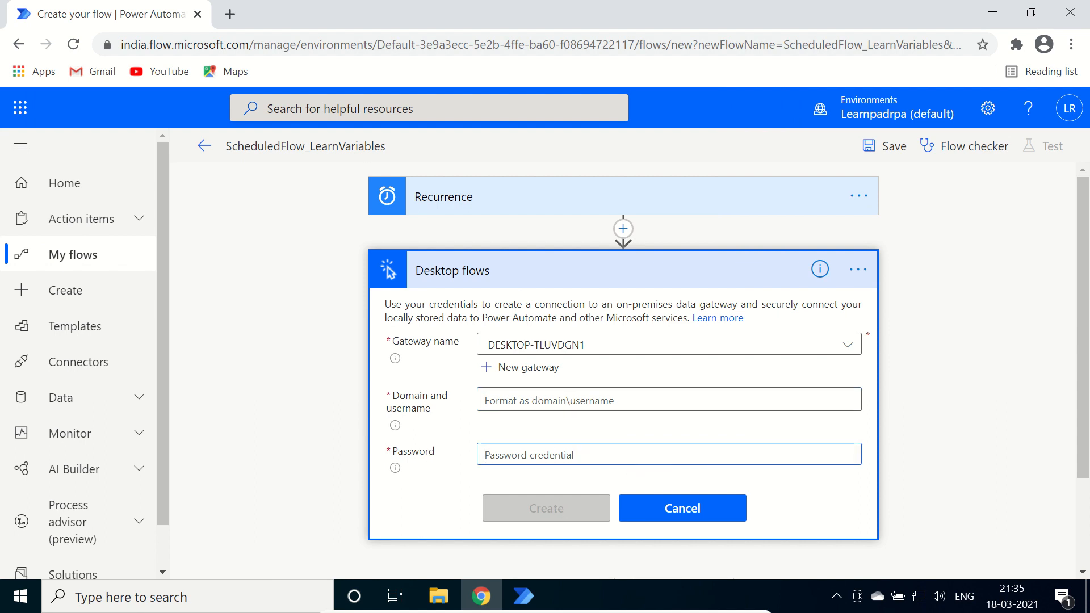
{"action": "left_click", "coordinate": [719, 516]}
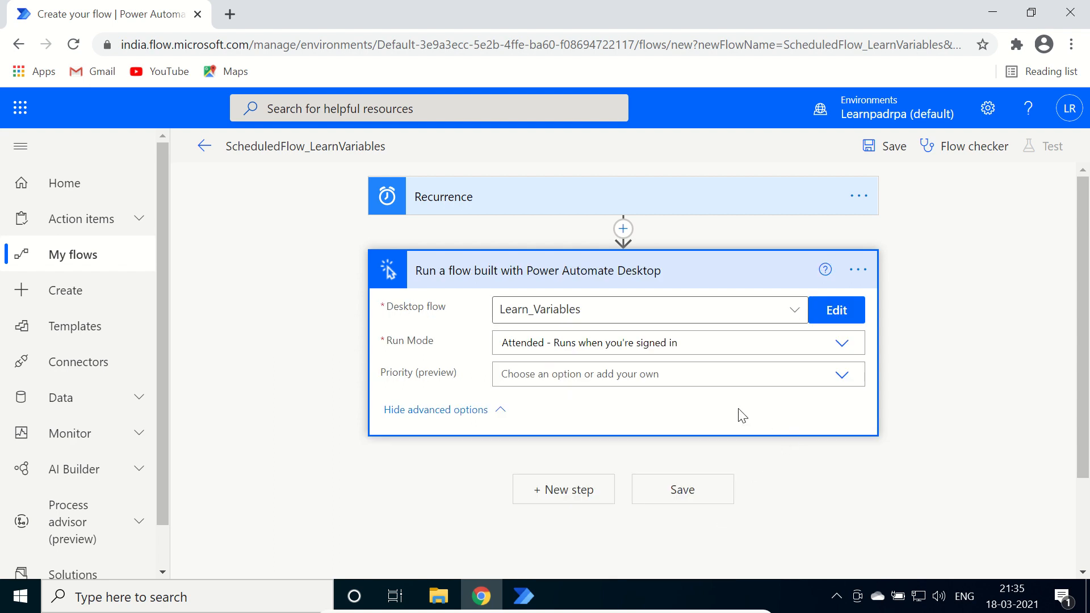
Step: Save the scheduled flow with the action's advanced options collapsed, and run it as a manual test
{"action": "left_click", "coordinate": [496, 409]}
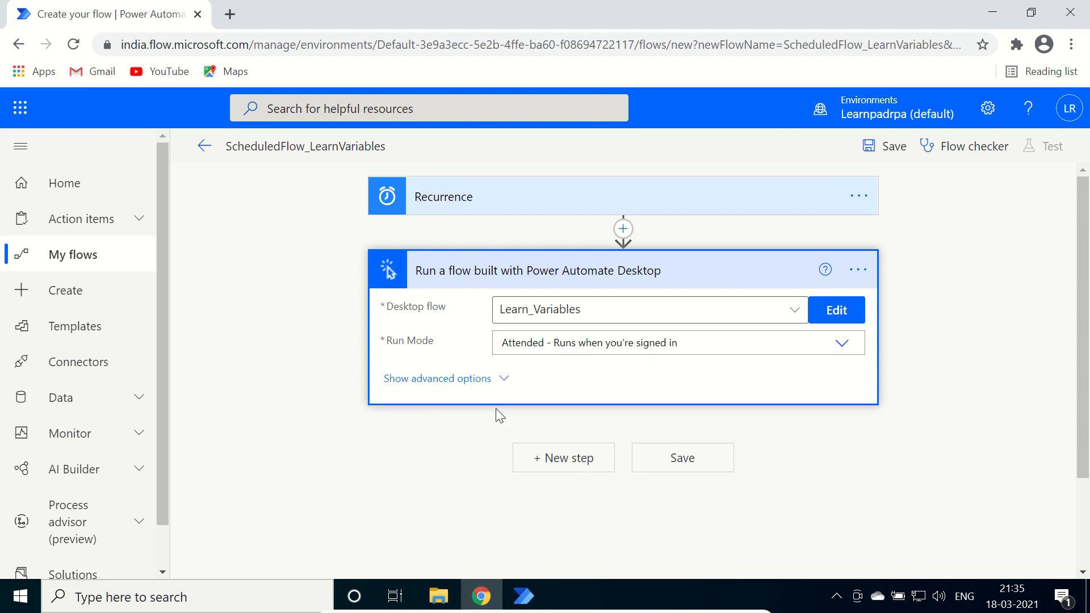
{"action": "left_click", "coordinate": [700, 469]}
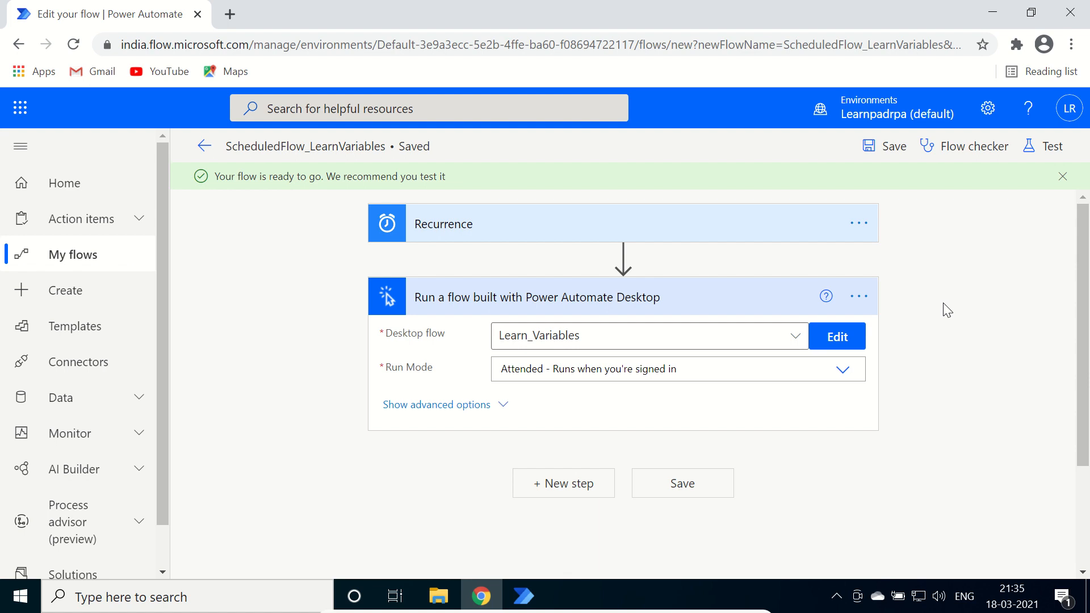
{"action": "left_click", "coordinate": [1052, 146]}
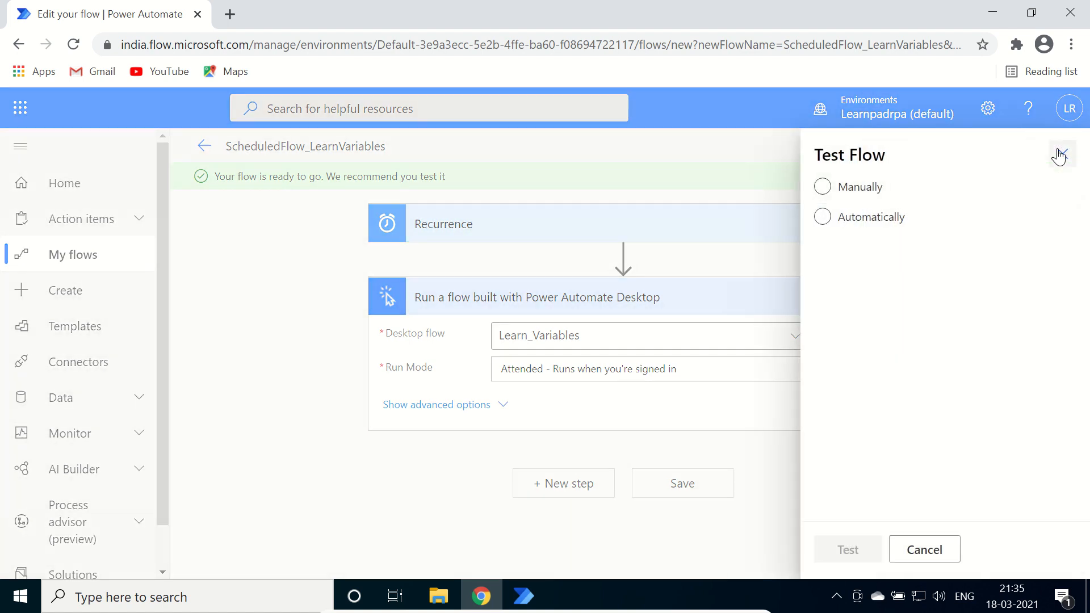
{"action": "left_click", "coordinate": [824, 189]}
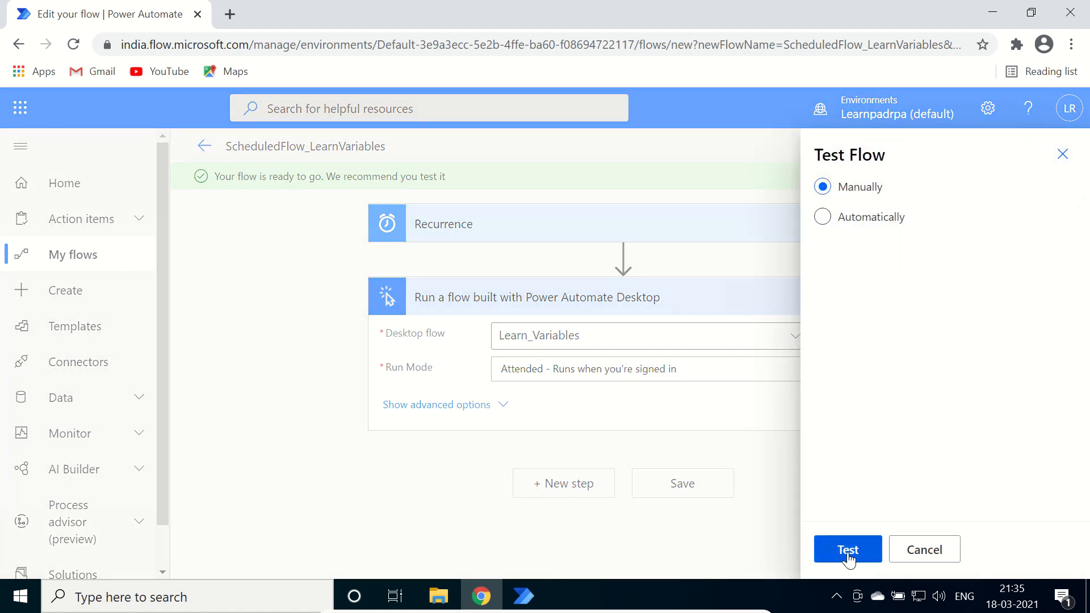
{"action": "left_click", "coordinate": [848, 553]}
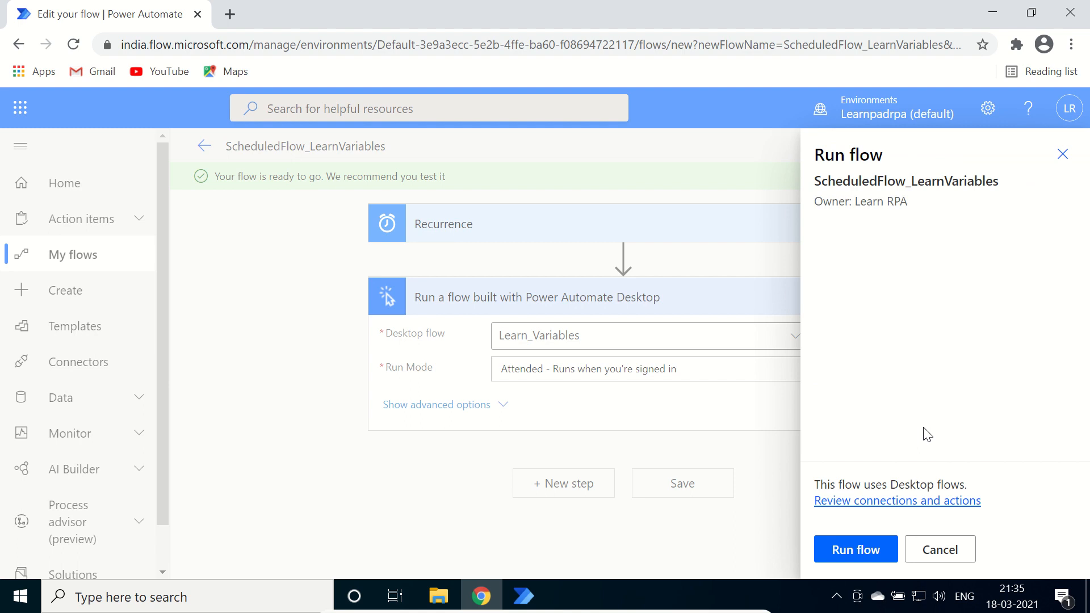
{"action": "left_click", "coordinate": [856, 550]}
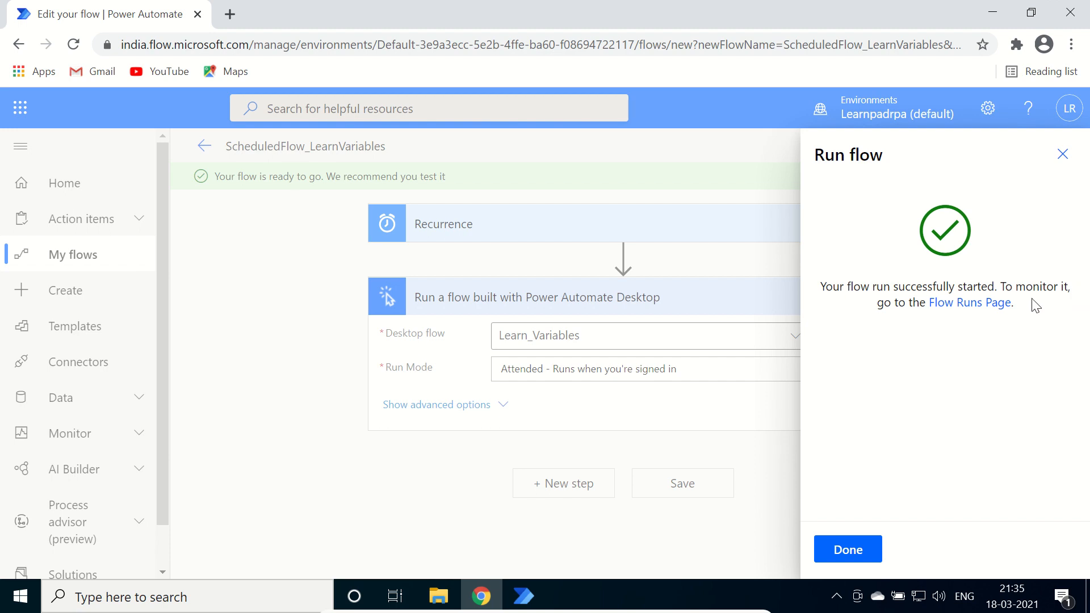
Step: Check the test run on the Flow Runs Page, and close the run confirmation in the flow editor
{"action": "left_click", "coordinate": [975, 311]}
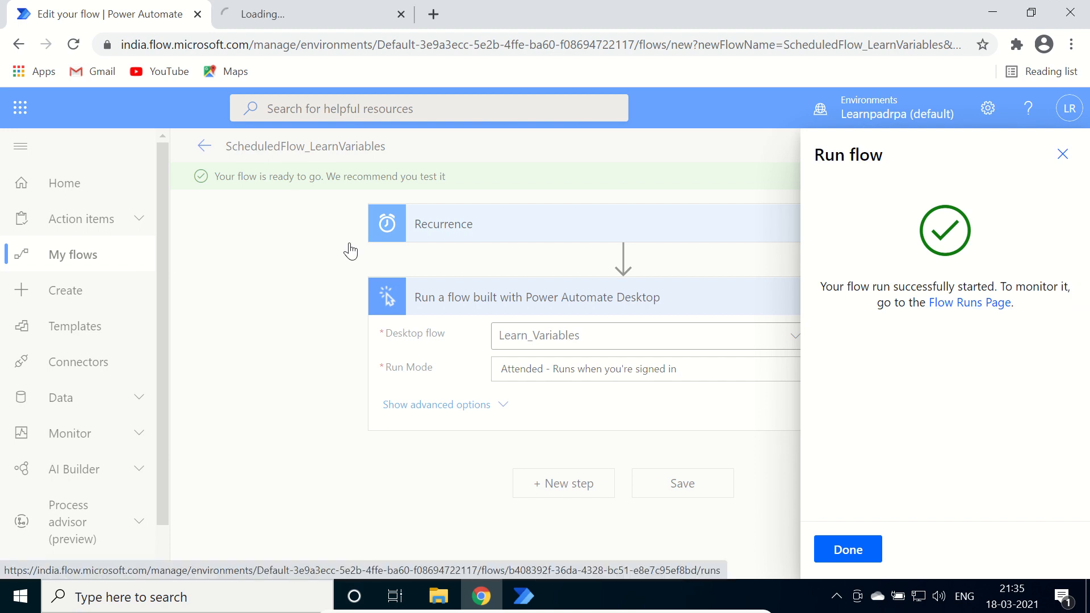
{"action": "left_click", "coordinate": [301, 12]}
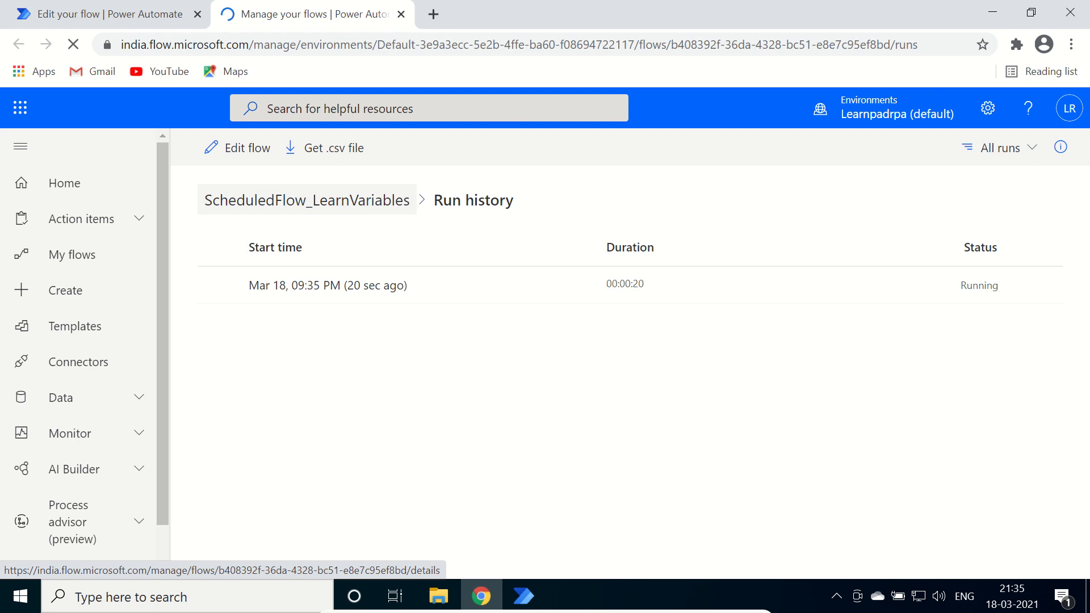
{"action": "left_click", "coordinate": [94, 7]}
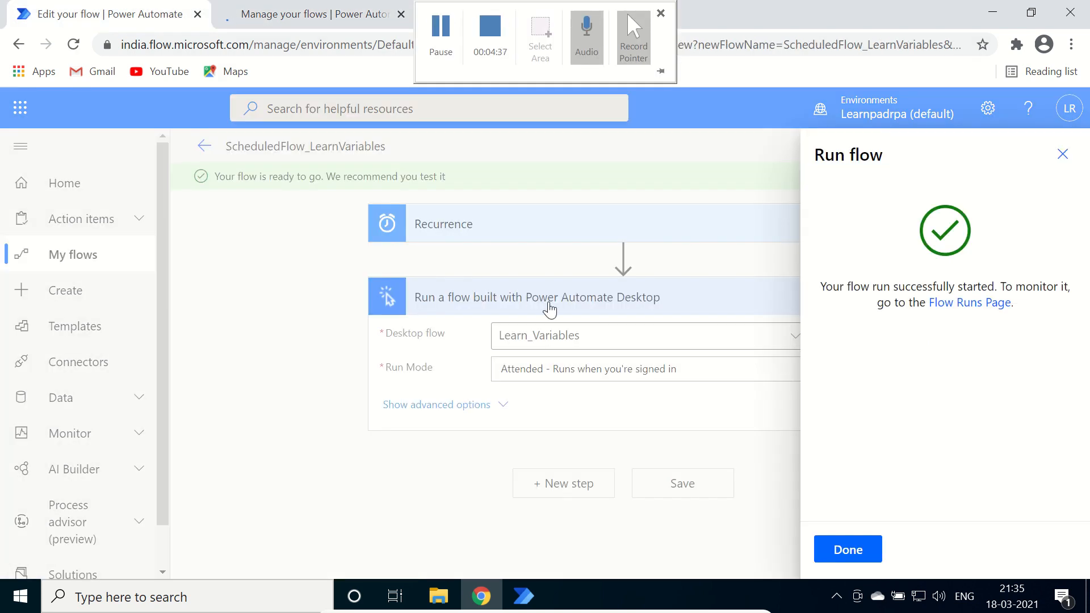
{"action": "left_click", "coordinate": [848, 551]}
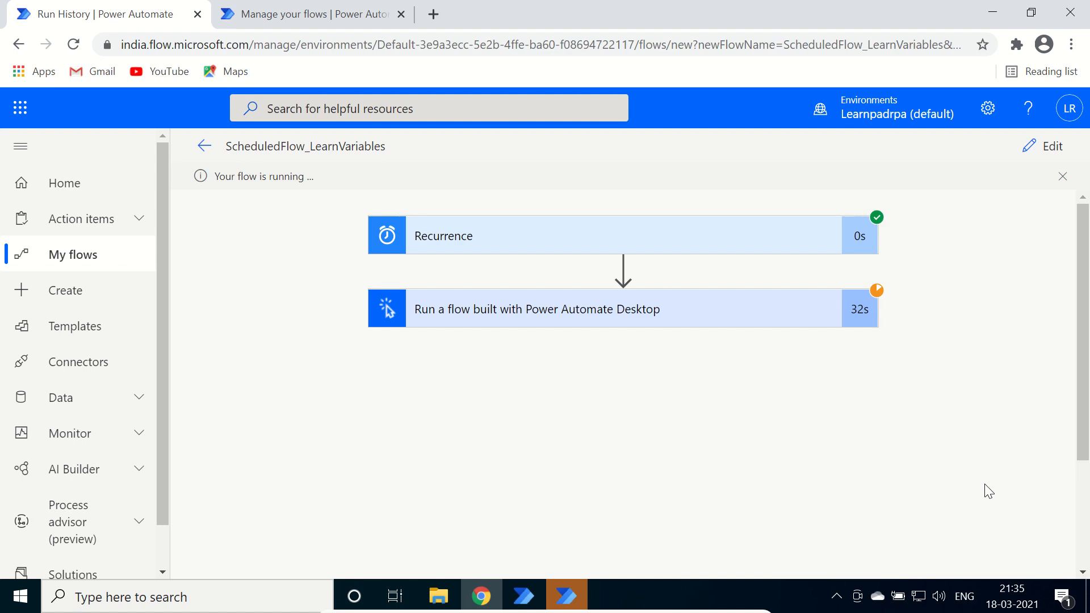
Step: Bring up the desktop flow's Result message, move it clear of the flow steps, and acknowledge it
{"action": "left_click", "coordinate": [567, 599]}
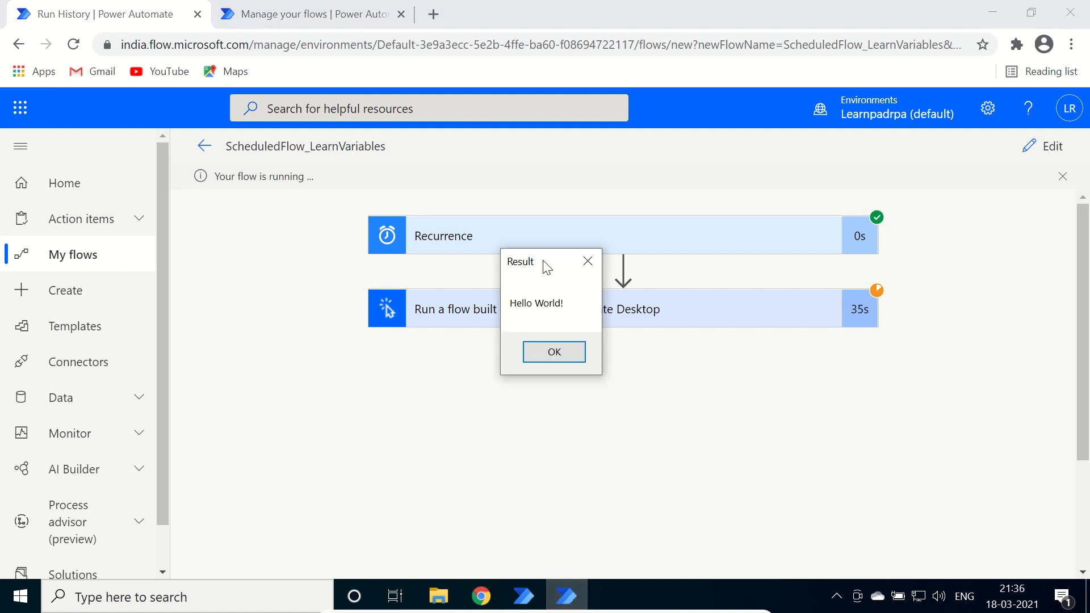
{"action": "left_click_drag", "start_coordinate": [546, 268], "coordinate": [718, 356]}
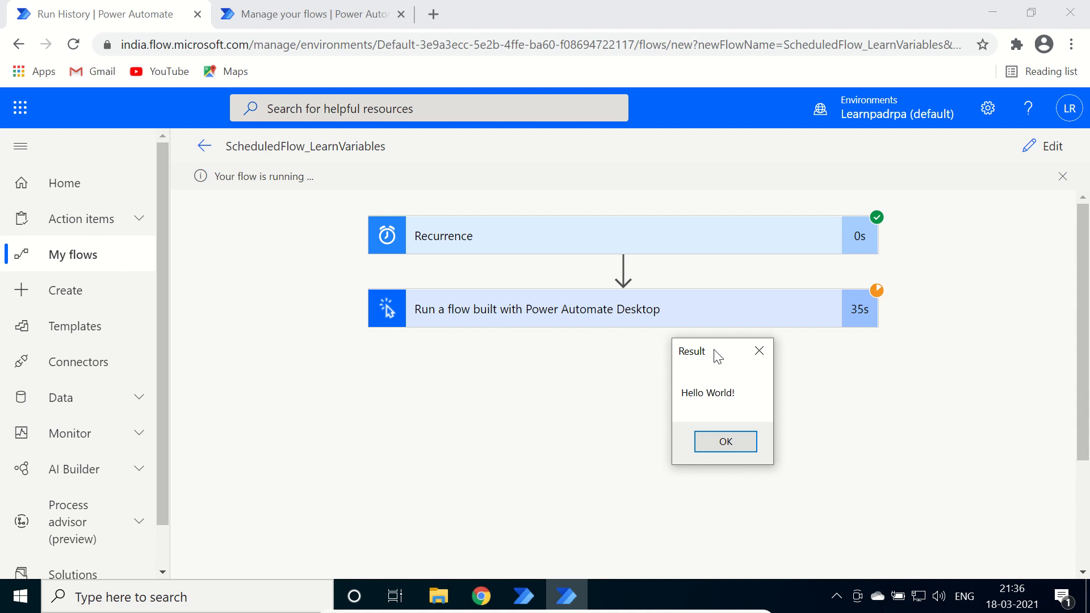
{"action": "left_click", "coordinate": [725, 442]}
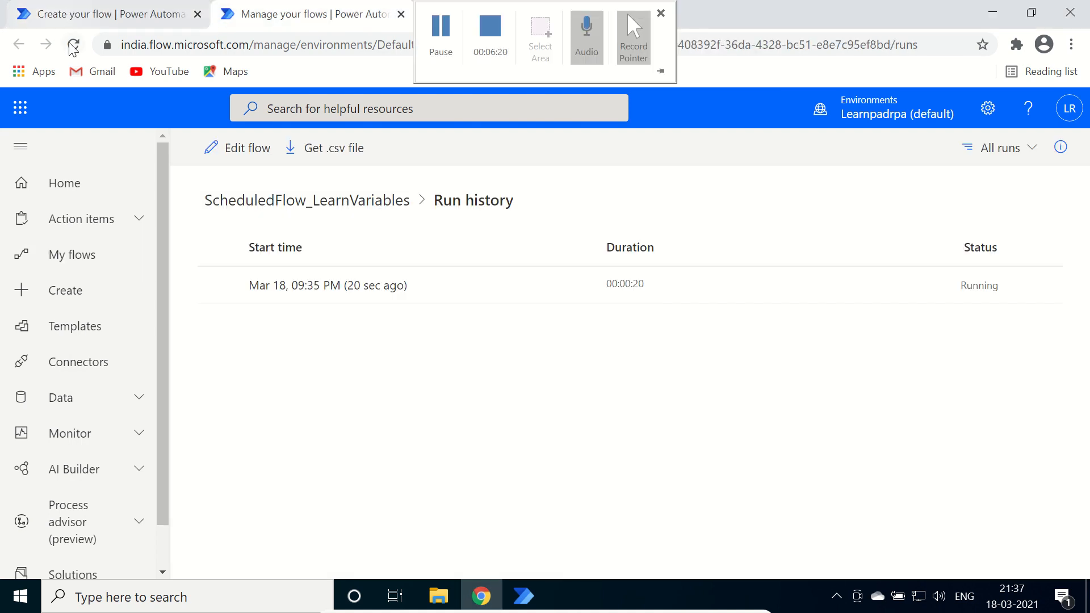
Step: Refresh the ScheduledFlow_LearnVariables run history and check the status of the test run
{"action": "left_click", "coordinate": [73, 46]}
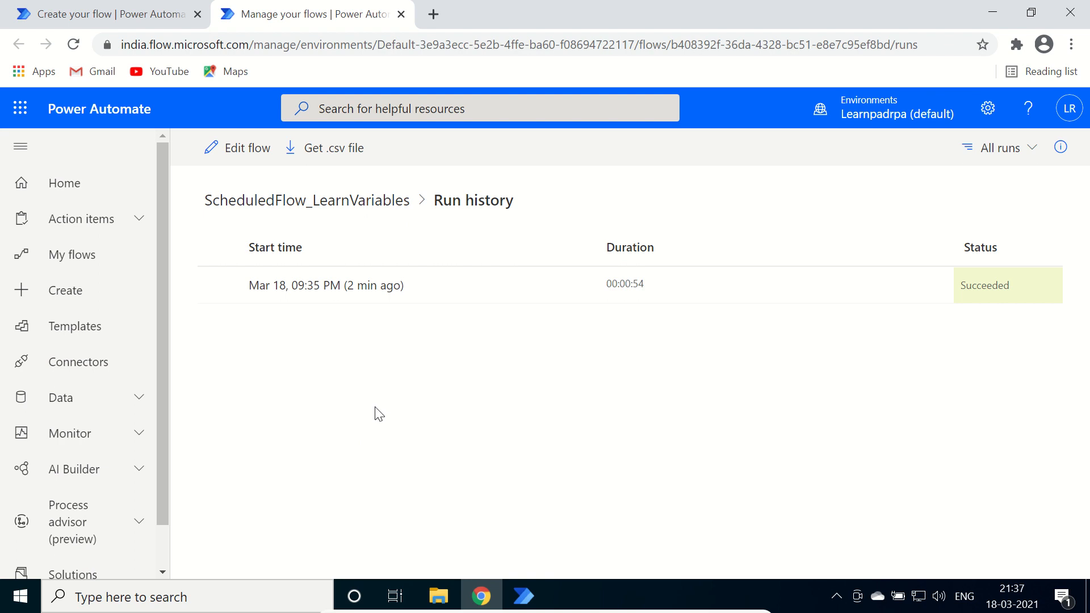
{"action": "mouse_move", "coordinate": [491, 7]}
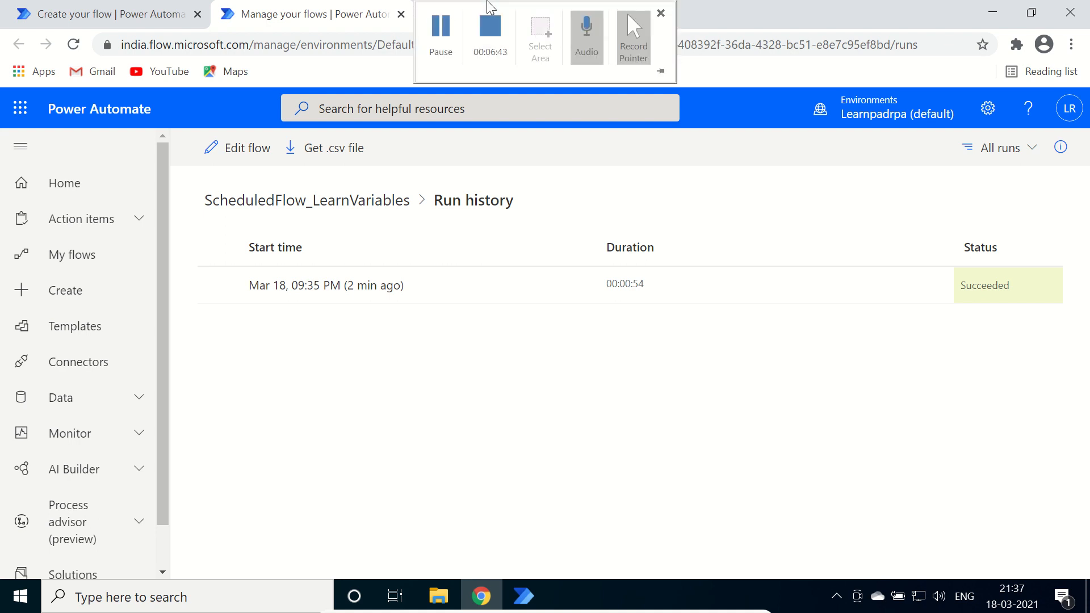